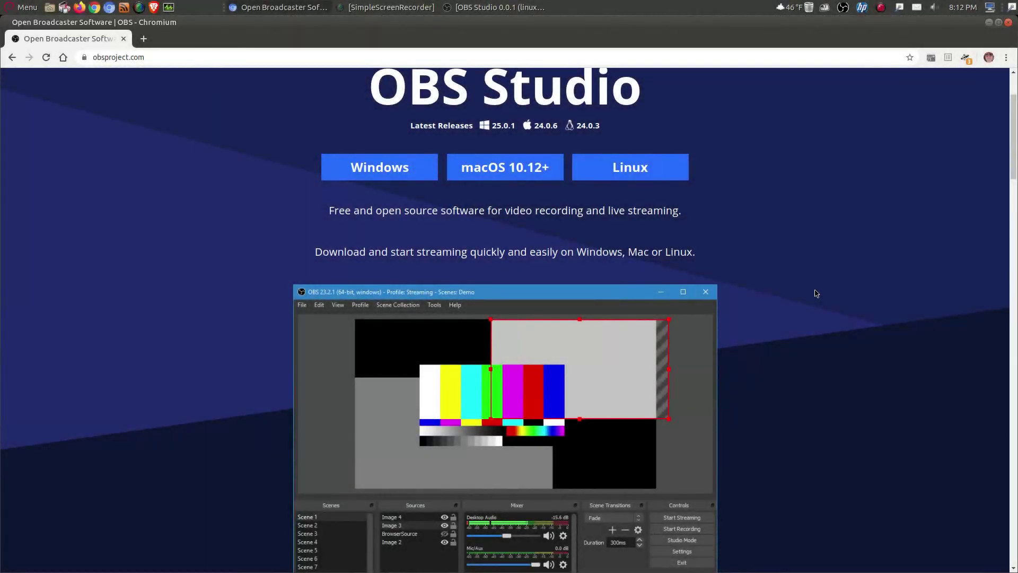
# Step: Restore the OBS Studio window from the desktop dock so it covers Chromium
pyautogui.click(581, 551)
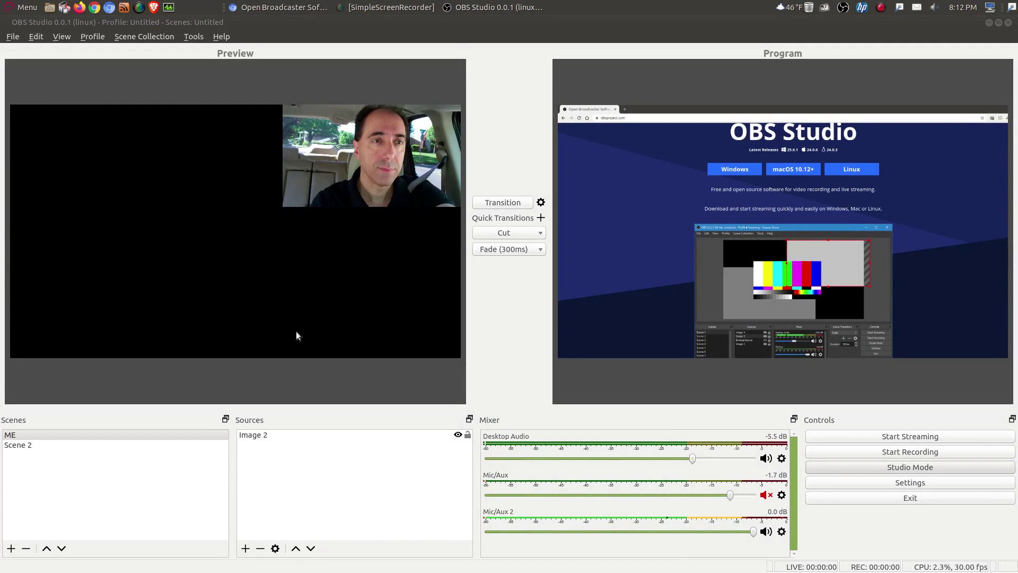
pyautogui.click(96, 448)
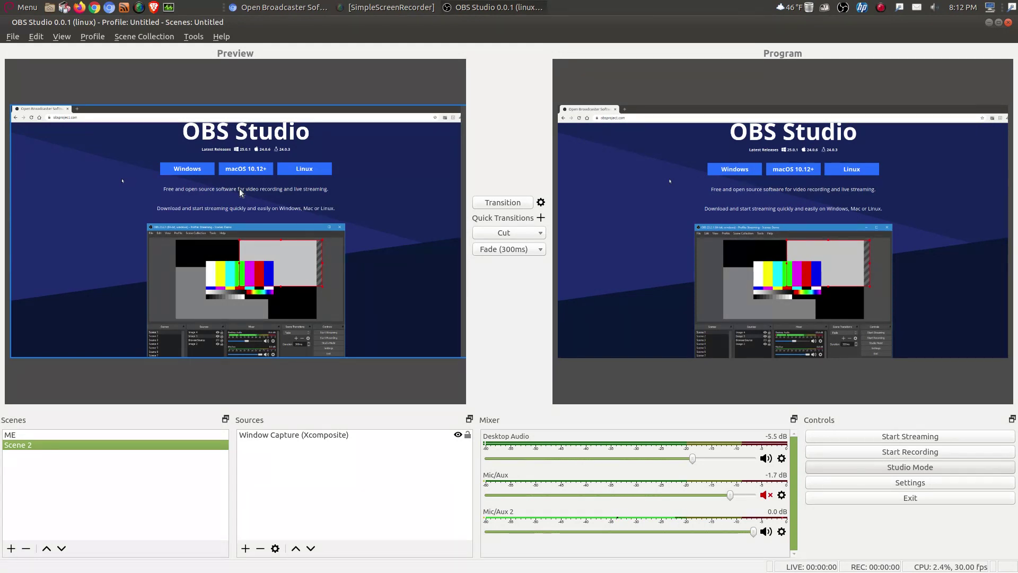
pyautogui.click(92, 435)
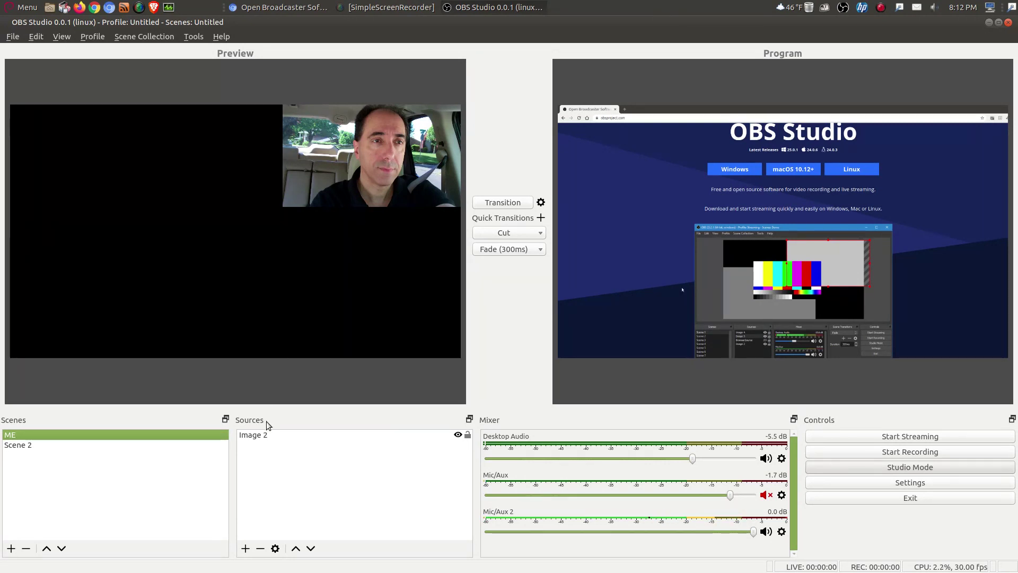
# Step: Add a Text (FreeType 2) source reading 'WELCOME' to the ME scene
pyautogui.click(246, 549)
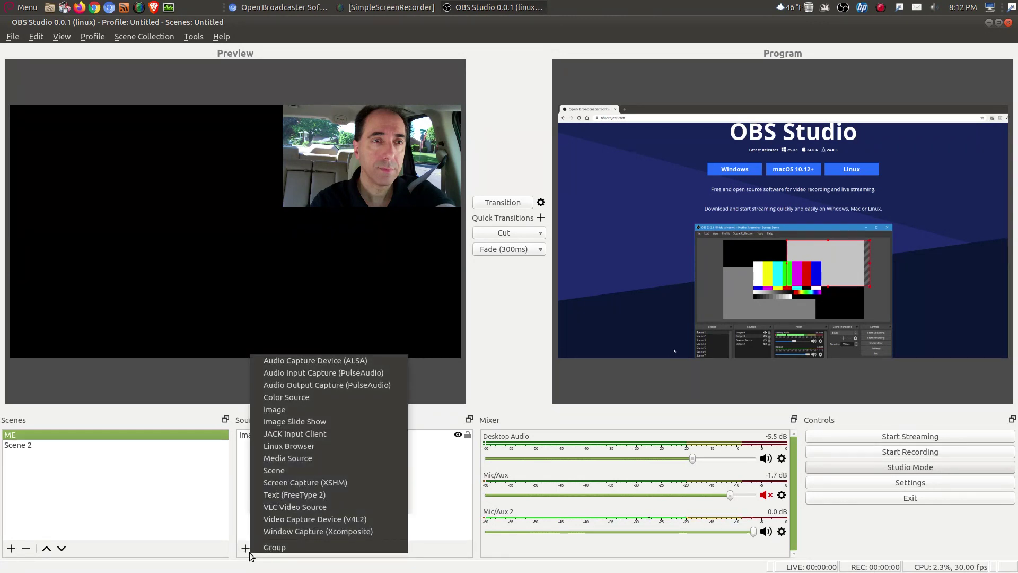
pyautogui.click(297, 496)
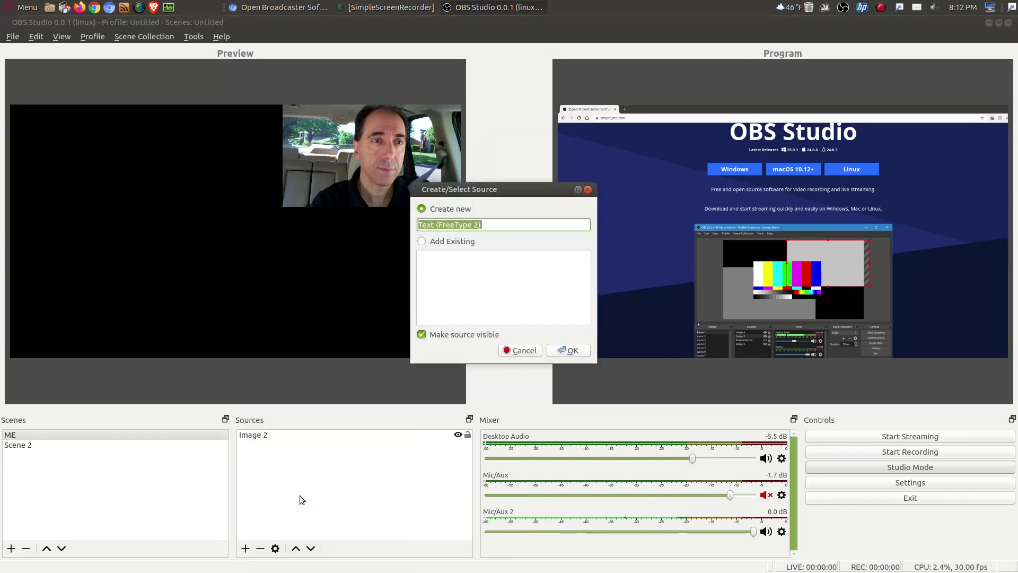
pyautogui.click(566, 351)
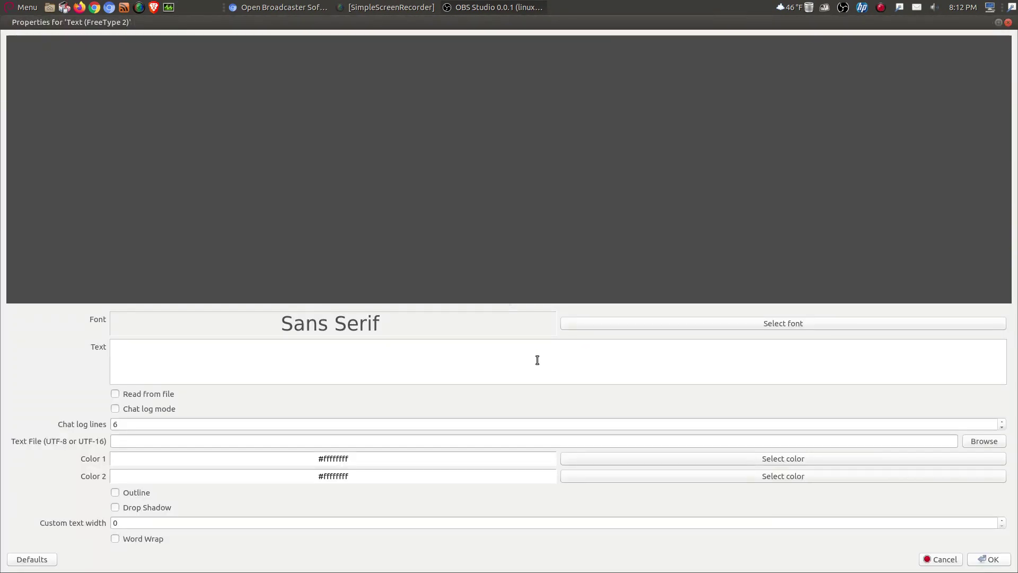
pyautogui.click(536, 360)
pyautogui.write('WELCOME')
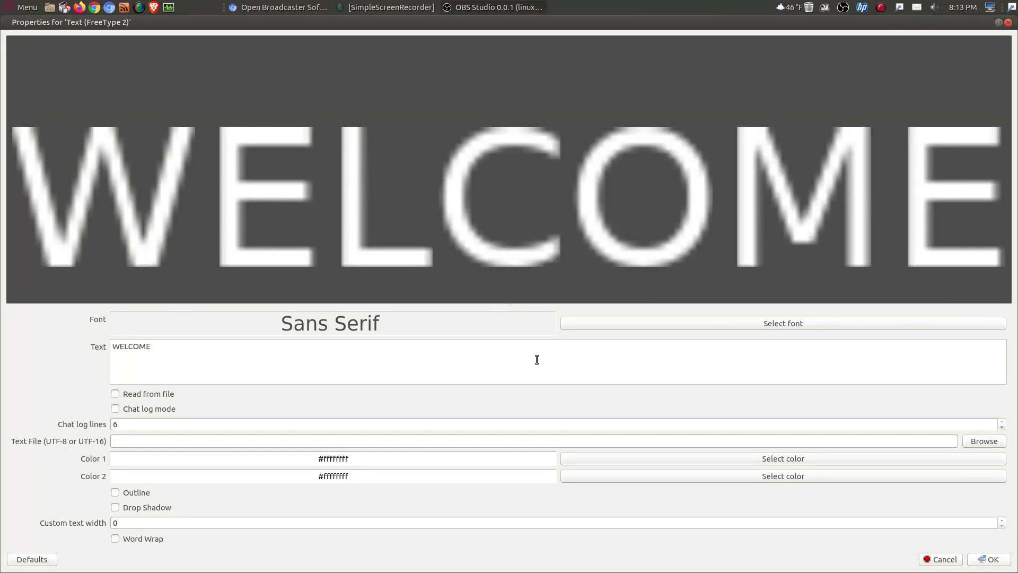
pyautogui.click(989, 560)
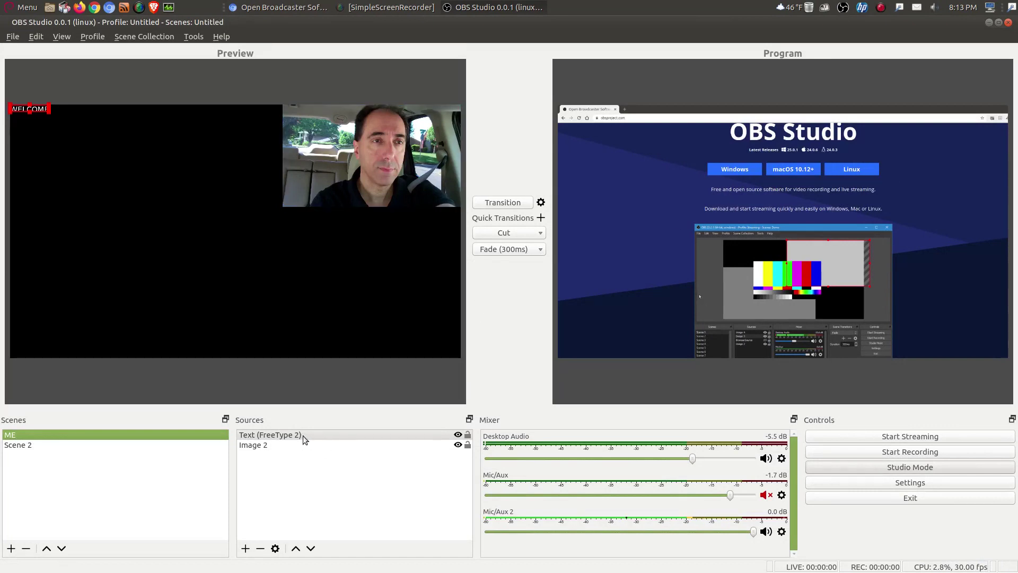
# Step: Add a Scroll filter to the WELCOME text with horizontal speed 133
pyautogui.rightClick(303, 436)
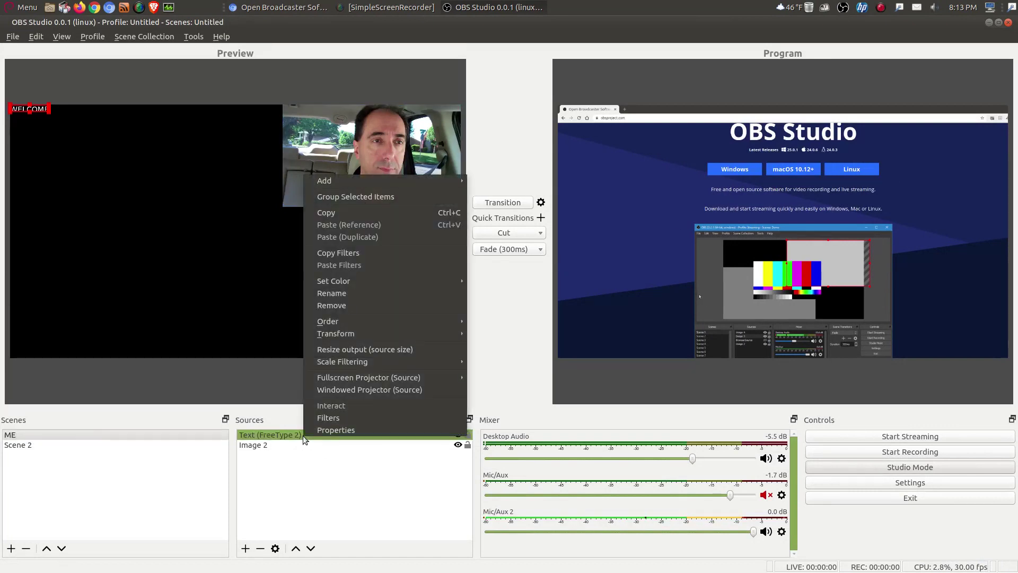
pyautogui.click(326, 418)
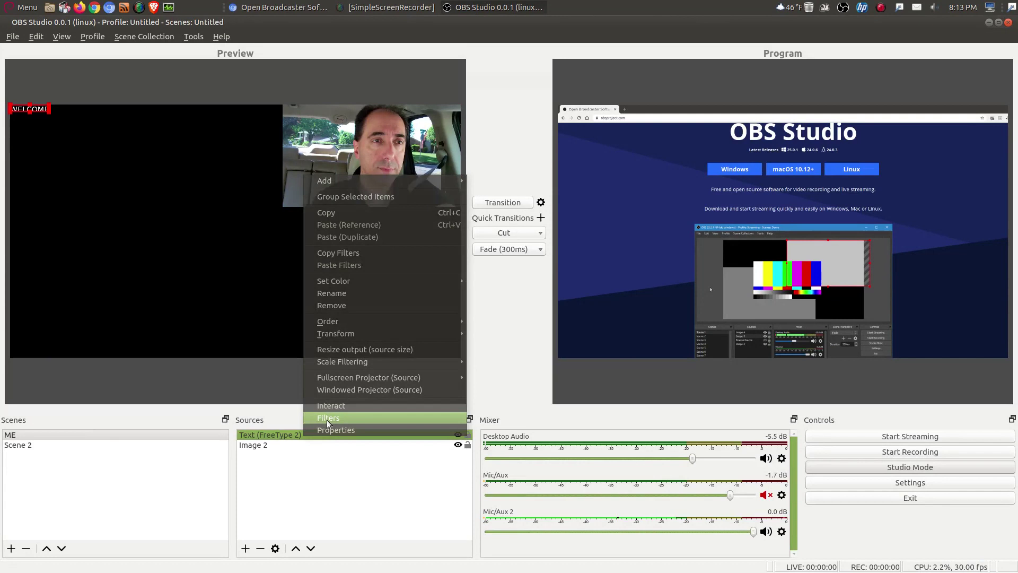
pyautogui.click(286, 461)
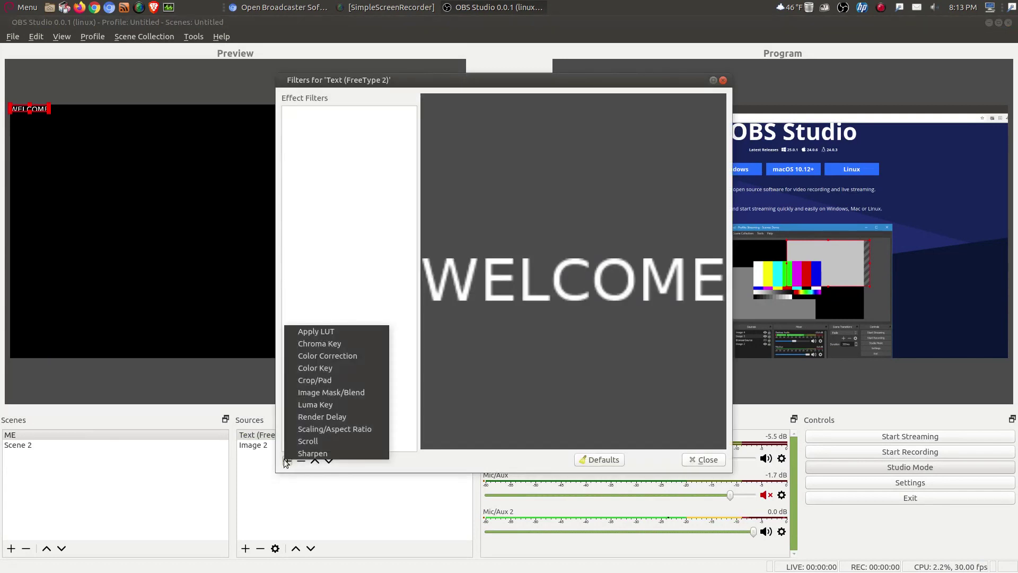
pyautogui.click(310, 439)
pyautogui.click(520, 281)
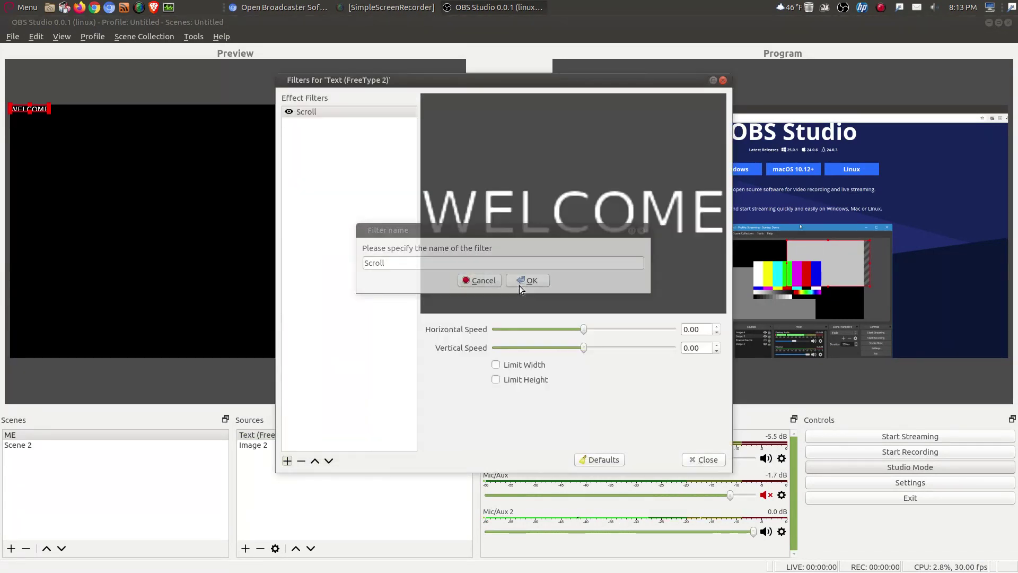
pyautogui.moveTo(583, 329); pyautogui.dragTo(606, 329)
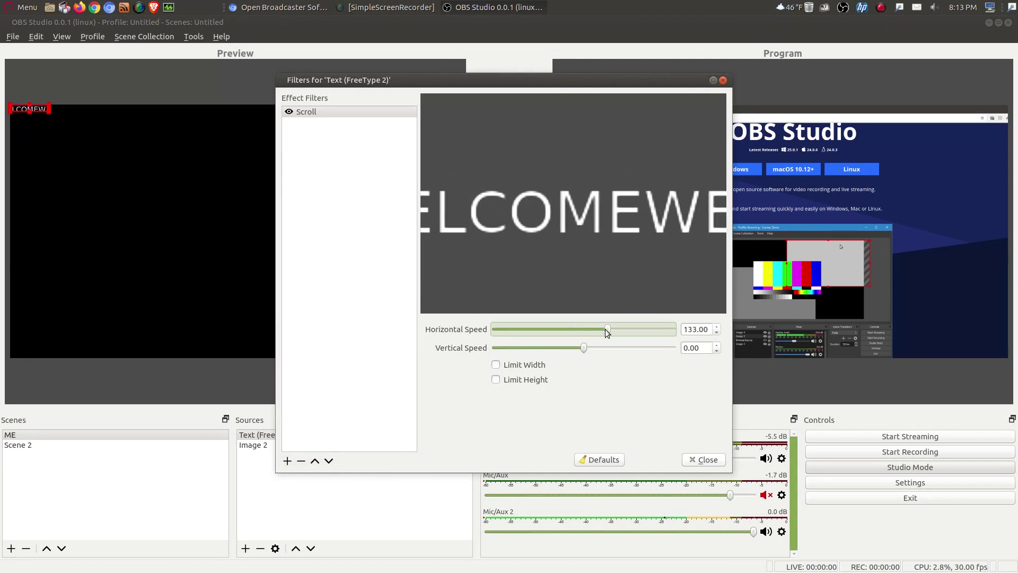
pyautogui.click(701, 460)
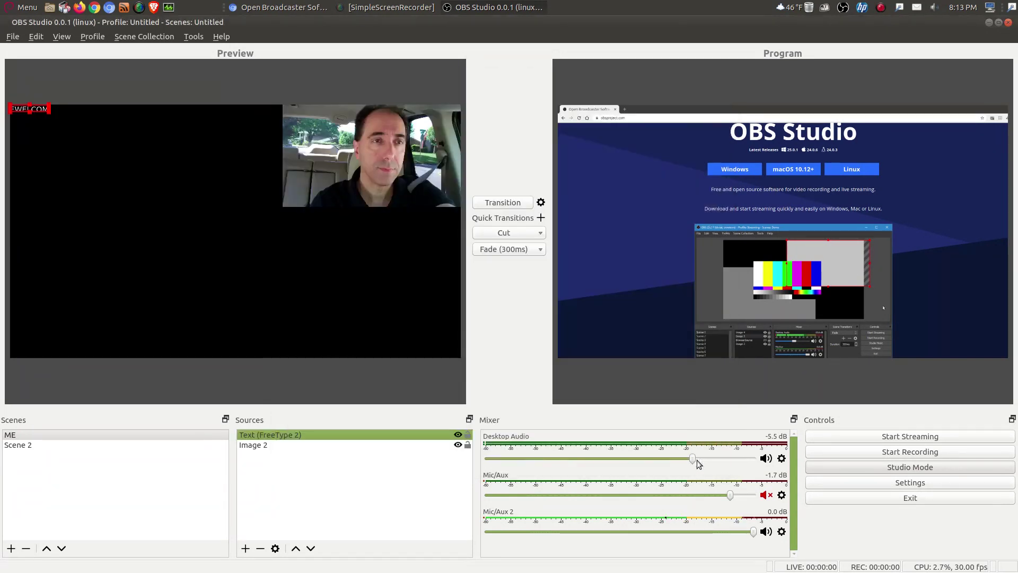
# Step: Move the WELCOME text to the preview's bottom and enlarge it
pyautogui.moveTo(44, 112); pyautogui.dragTo(412, 371)
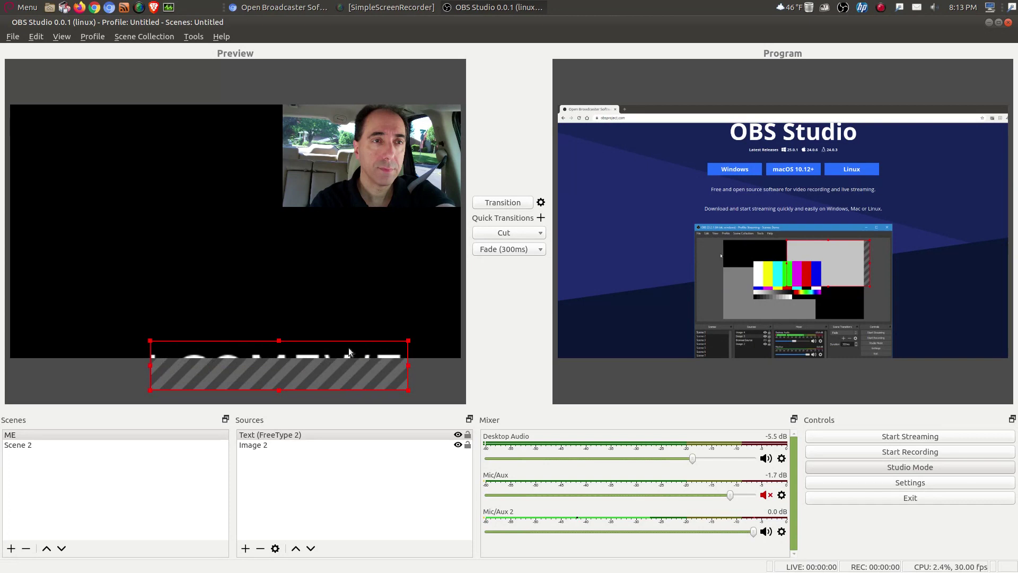
pyautogui.moveTo(349, 347); pyautogui.dragTo(345, 316)
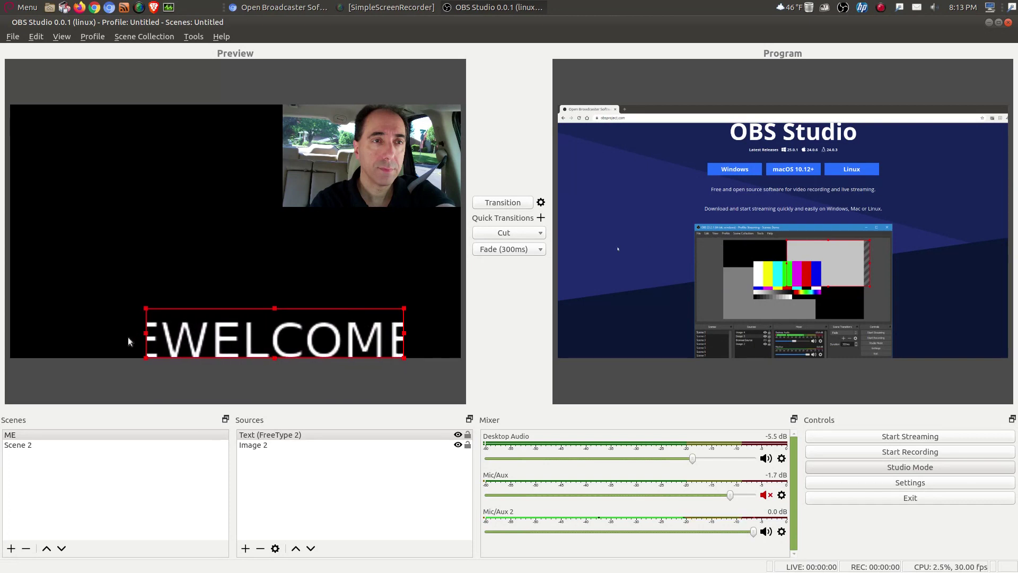
pyautogui.moveTo(147, 334); pyautogui.dragTo(73, 340)
pyautogui.moveTo(217, 329); pyautogui.dragTo(219, 313)
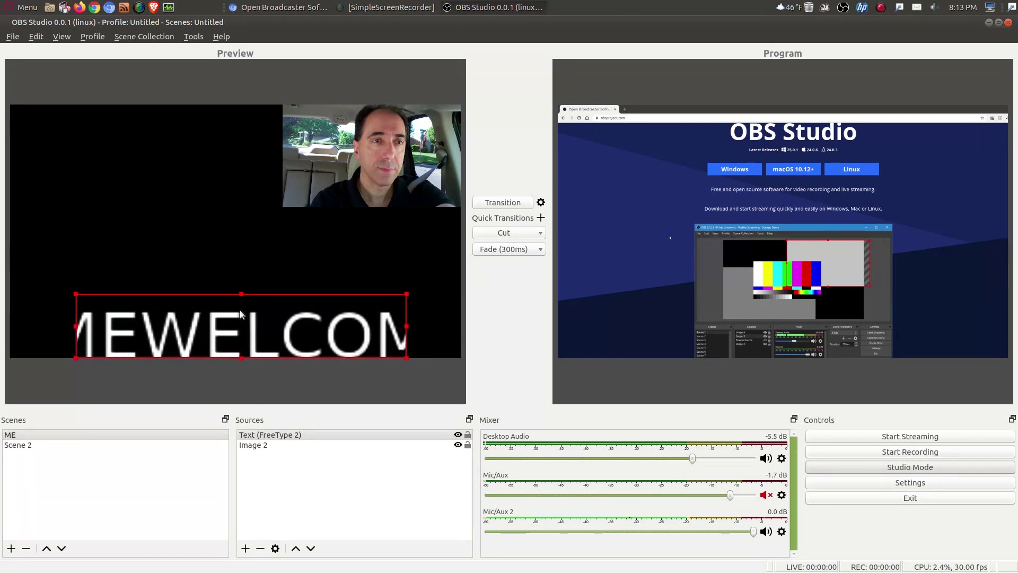
# Step: Delete WELCOME in the text properties, then cancel without saving the change
pyautogui.rightClick(282, 434)
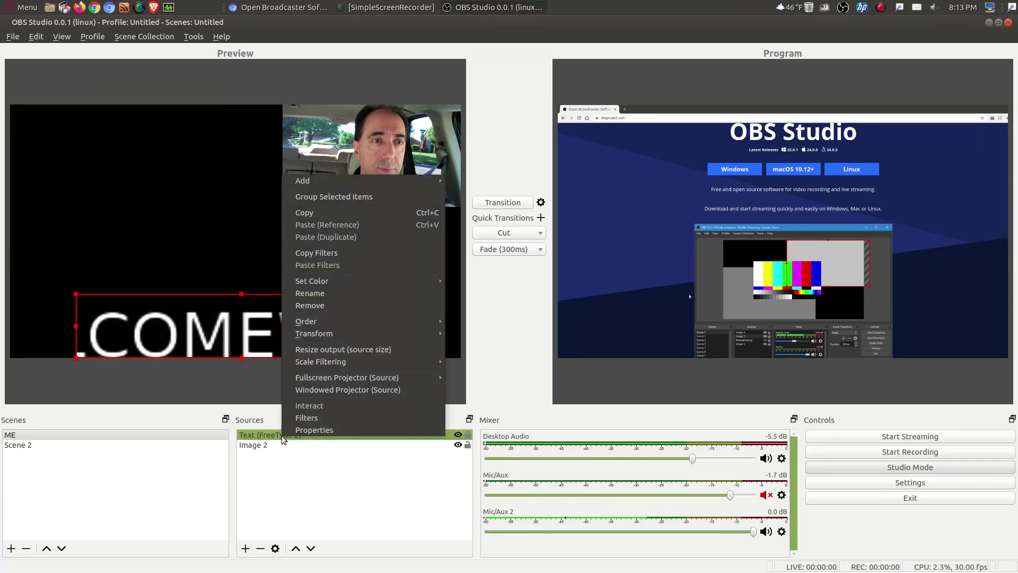
pyautogui.click(293, 435)
pyautogui.doubleClick(294, 435)
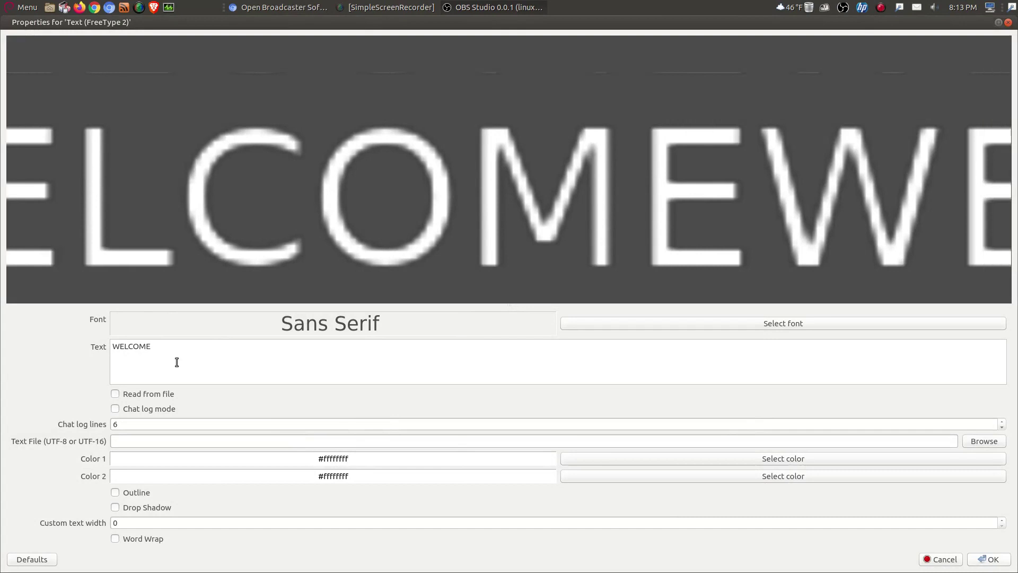
pyautogui.moveTo(158, 346); pyautogui.dragTo(95, 338)
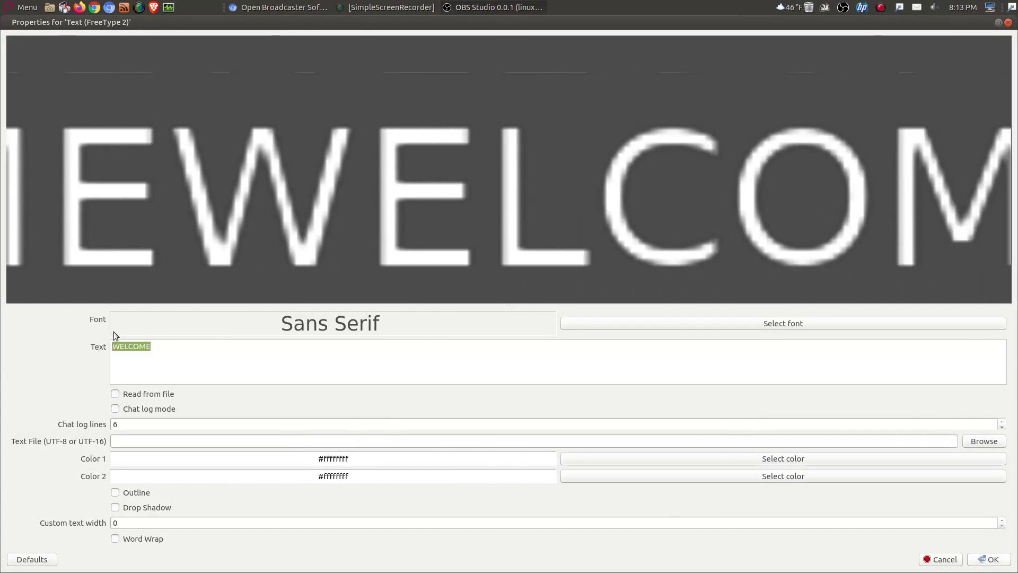
pyautogui.press('BackSpace')
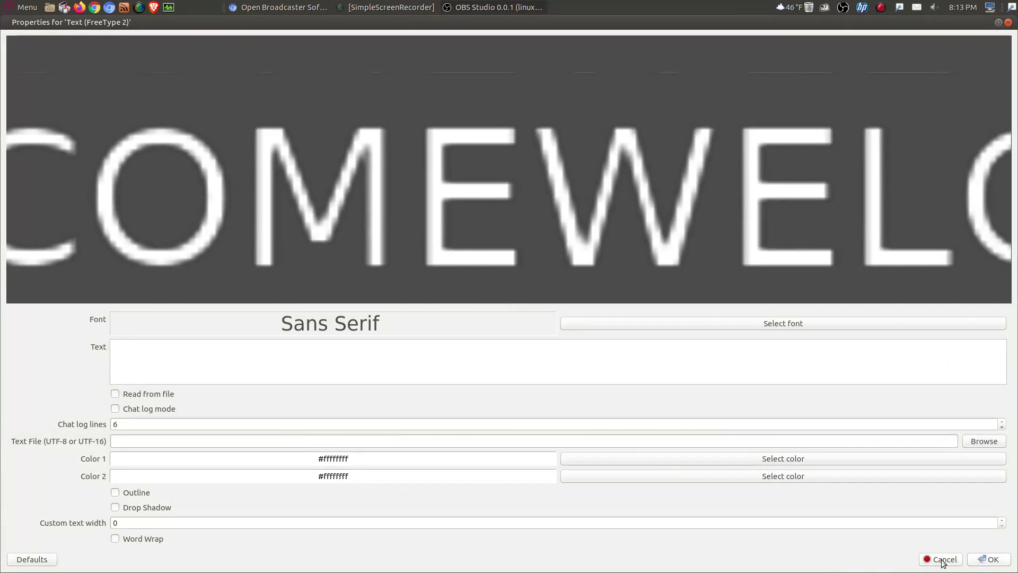
pyautogui.click(942, 559)
# Step: Reset the Scroll filter to its default 0.00 speeds
pyautogui.rightClick(339, 437)
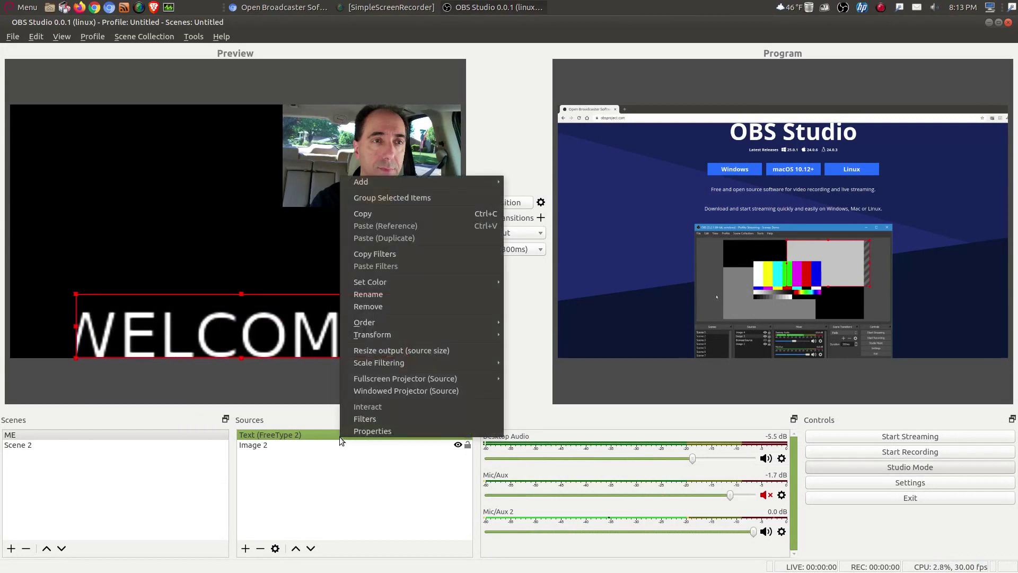
pyautogui.click(357, 420)
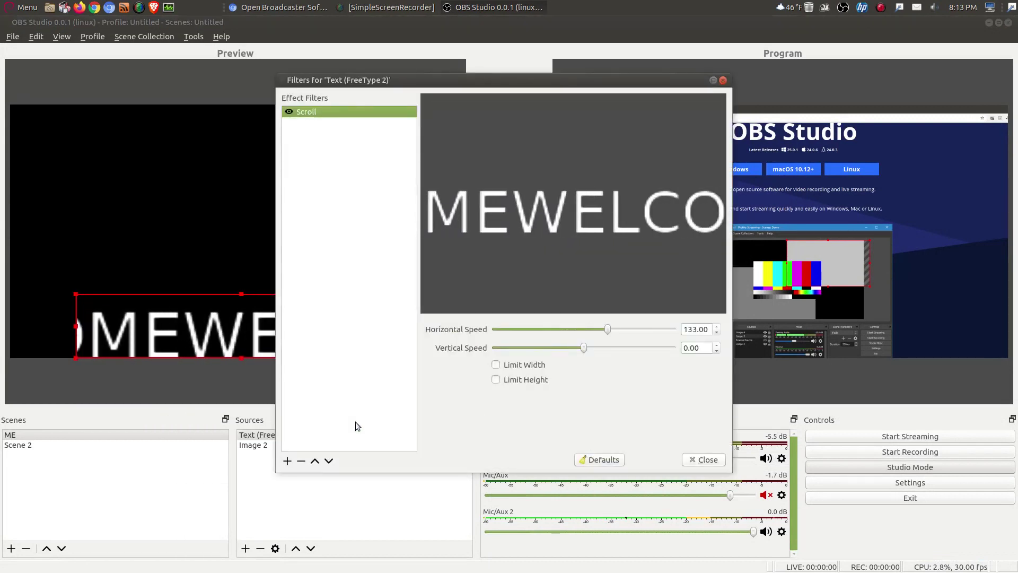
pyautogui.click(597, 459)
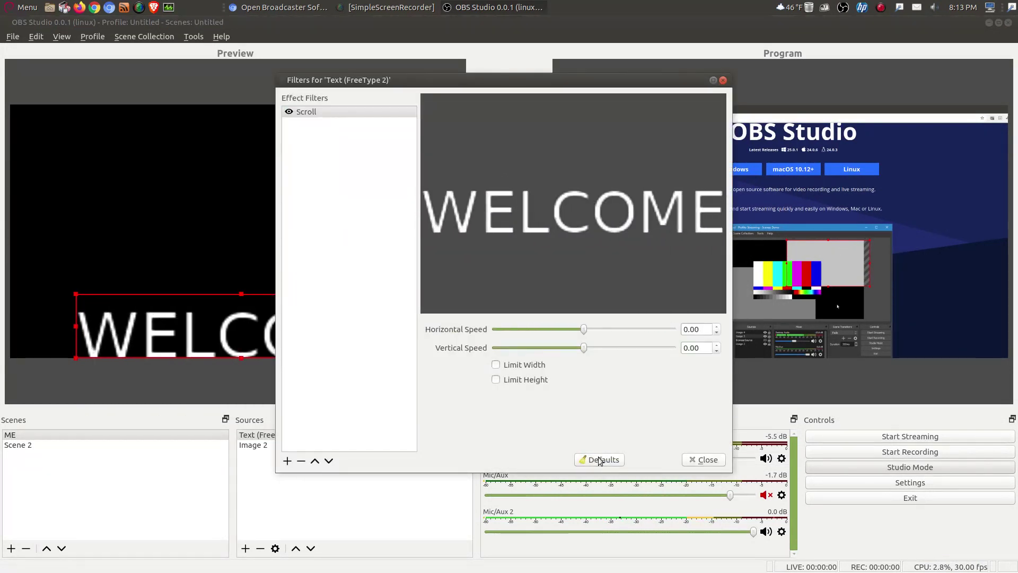
pyautogui.click(703, 459)
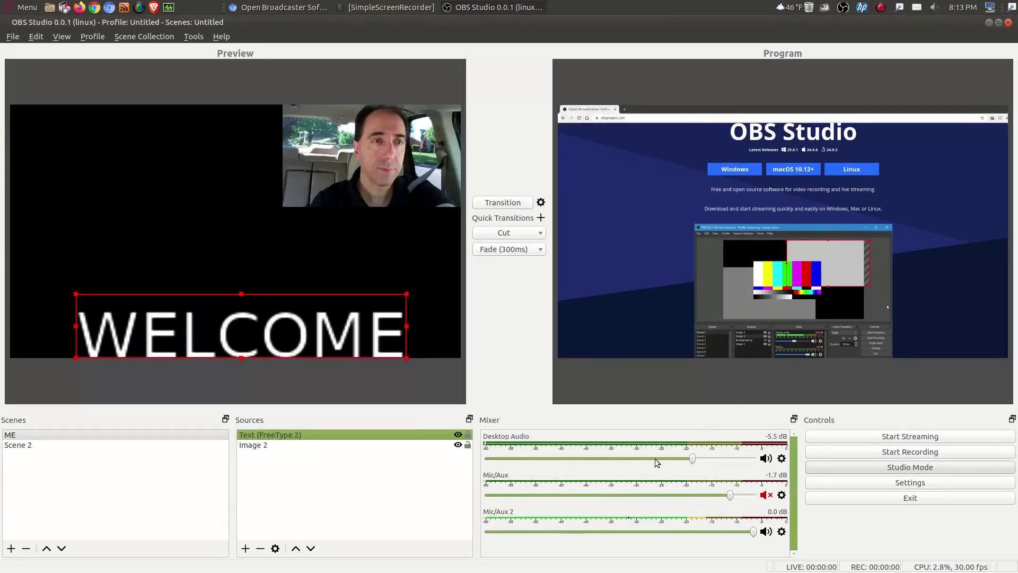
pyautogui.click(244, 292)
pyautogui.click(240, 309)
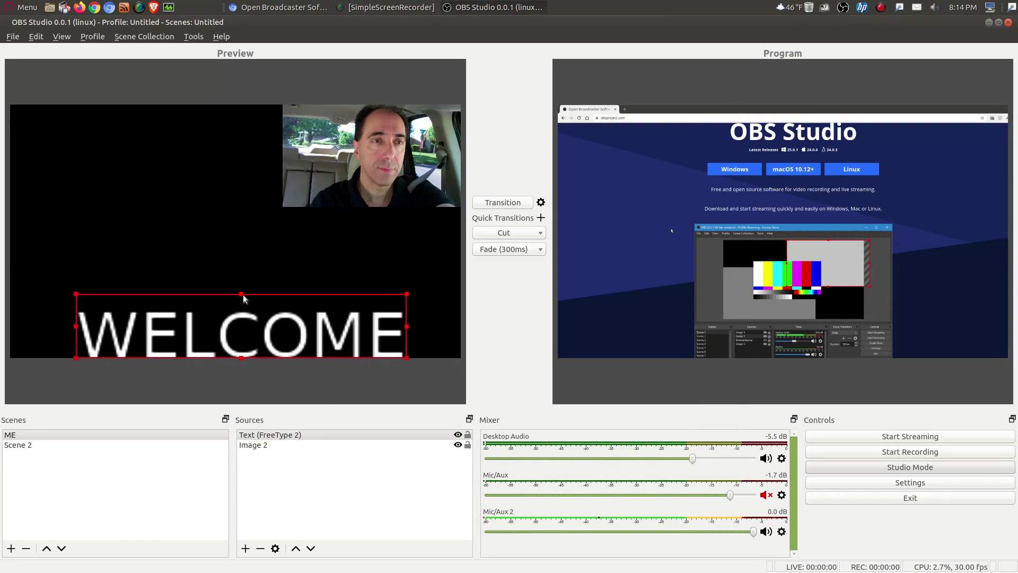
pyautogui.moveTo(242, 294); pyautogui.dragTo(235, 339)
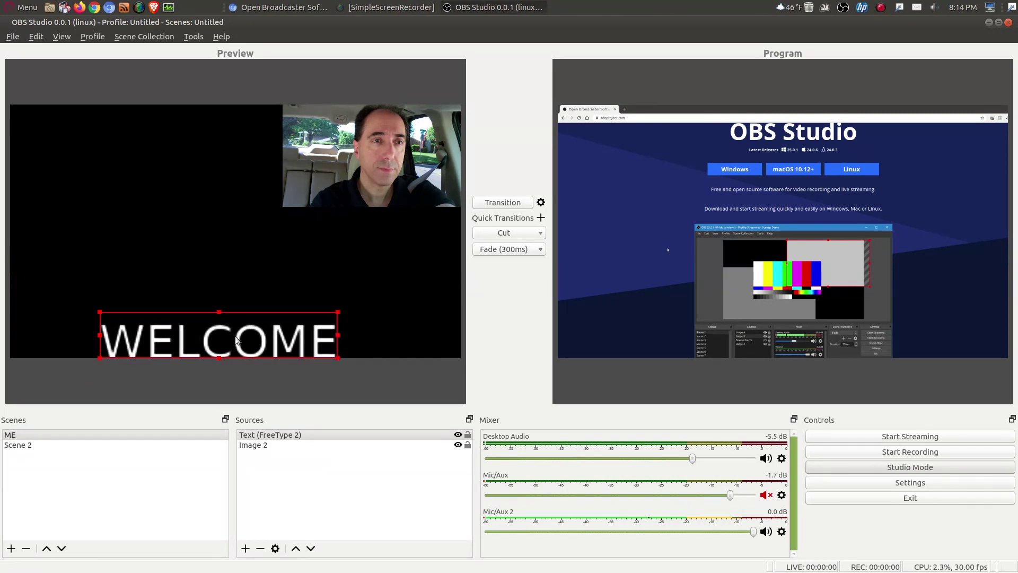
pyautogui.click(356, 263)
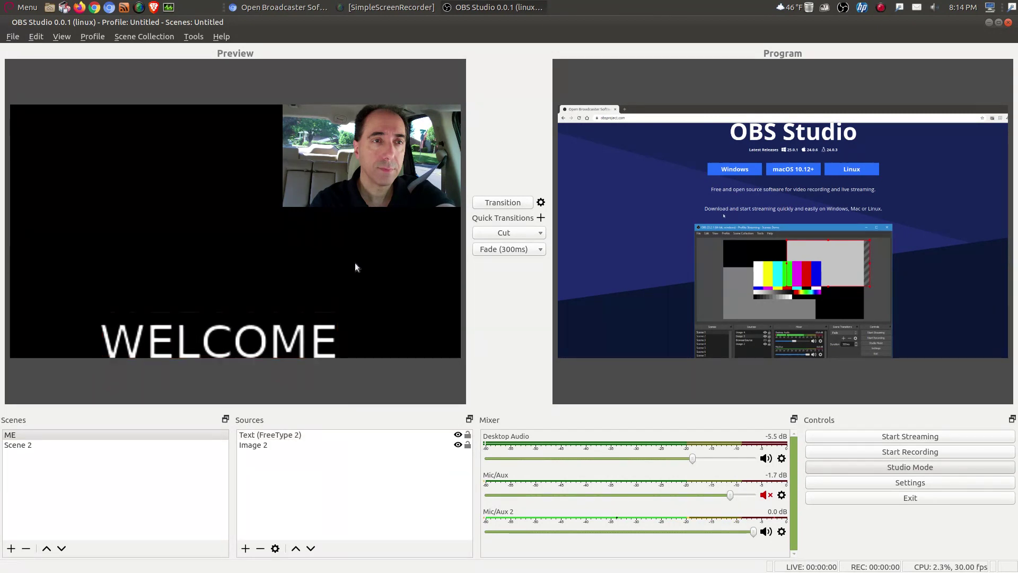
pyautogui.click(498, 203)
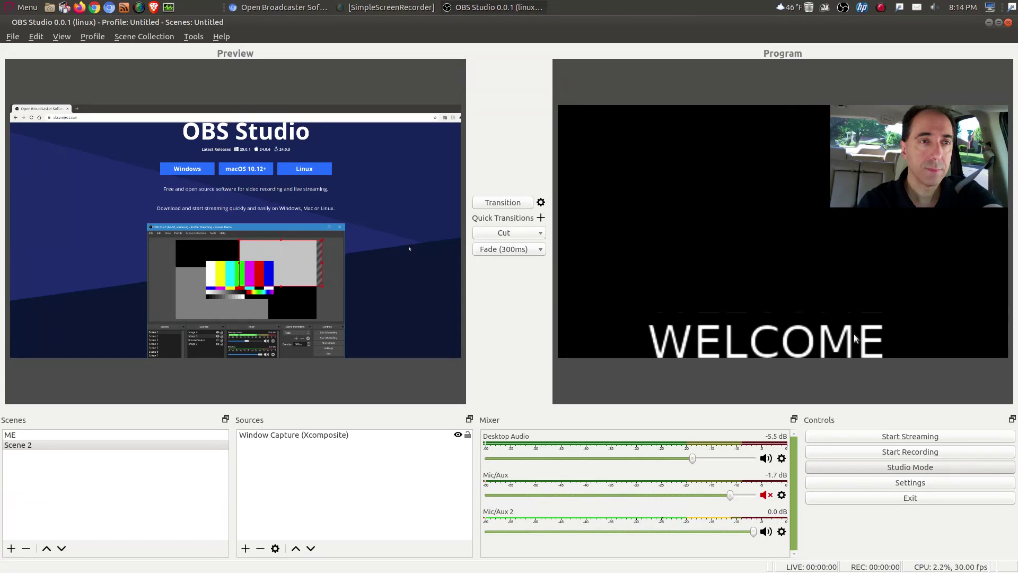
pyautogui.click(504, 203)
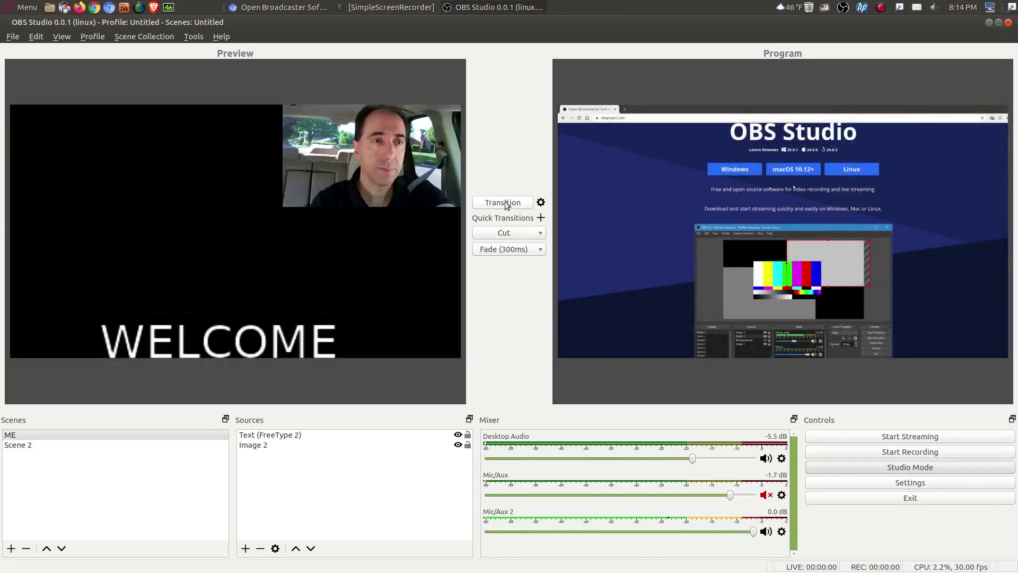
pyautogui.click(263, 345)
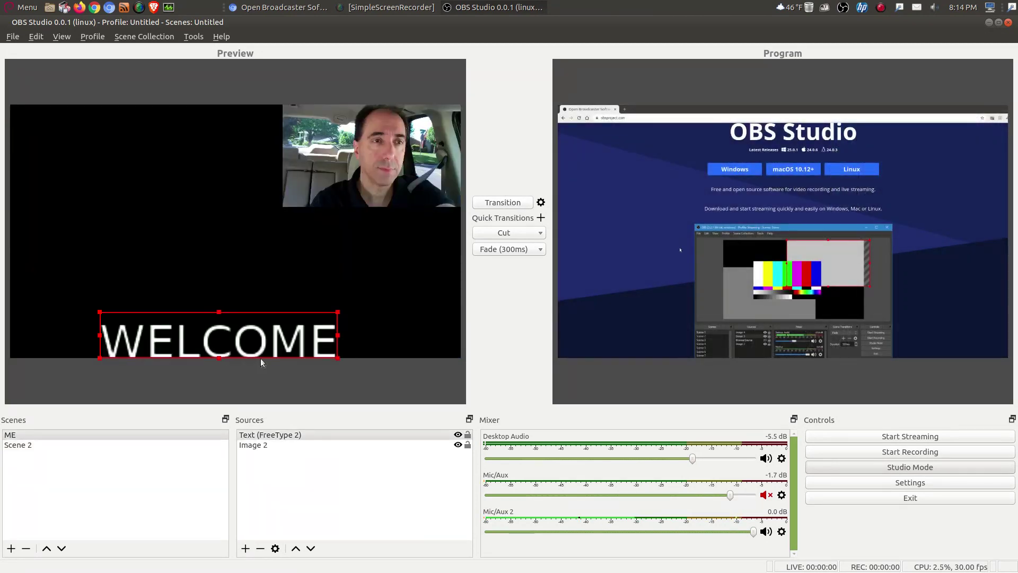
# Step: Replace WELCOME in the text properties with 'Welcome.'
pyautogui.doubleClick(265, 435)
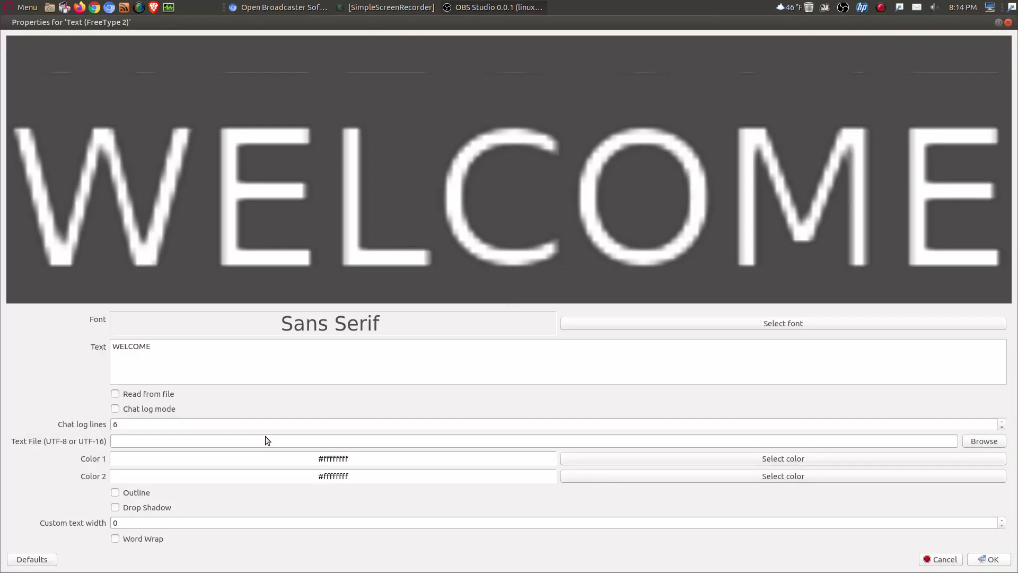
pyautogui.click(170, 350)
pyautogui.write('.')
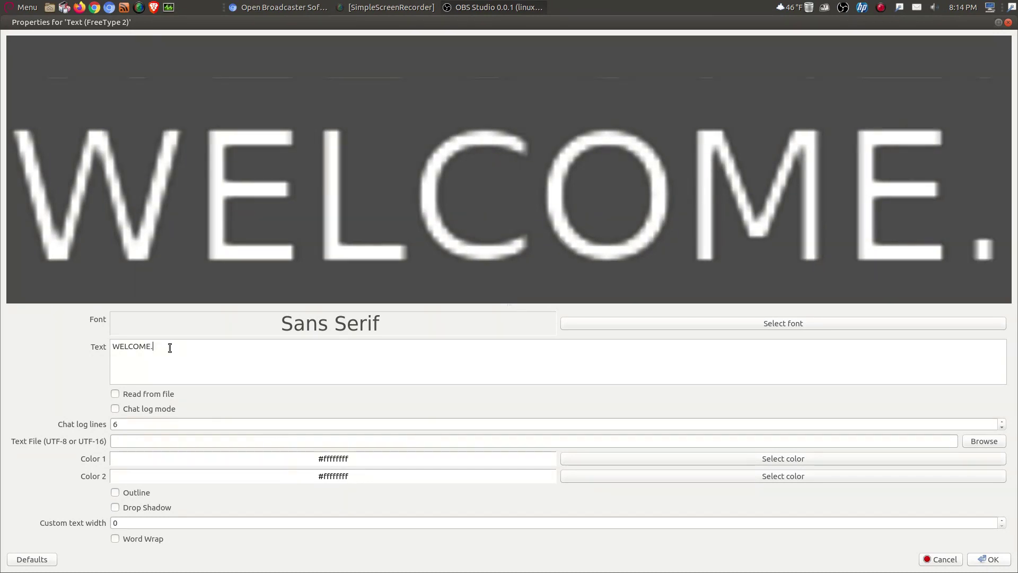
pyautogui.press('BackSpace')
pyautogui.press('BackSpace')
pyautogui.press('BackSpace')
pyautogui.press('BackSpace')
pyautogui.press('BackSpace')
pyautogui.press('BackSpace')
pyautogui.press('BackSpace')
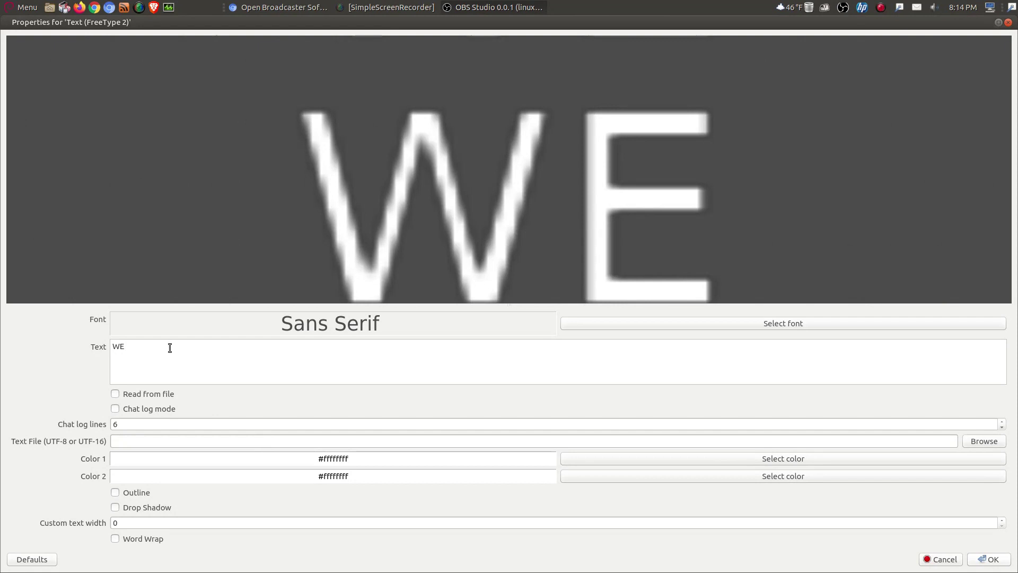
pyautogui.write('e;c')
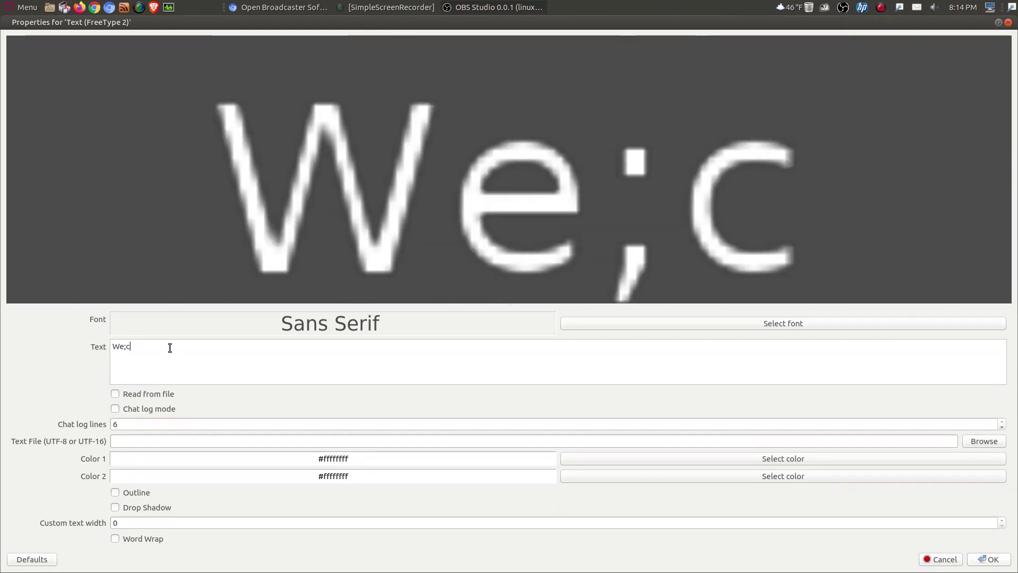
pyautogui.press('BackSpace')
pyautogui.press('BackSpace')
pyautogui.write('lco')
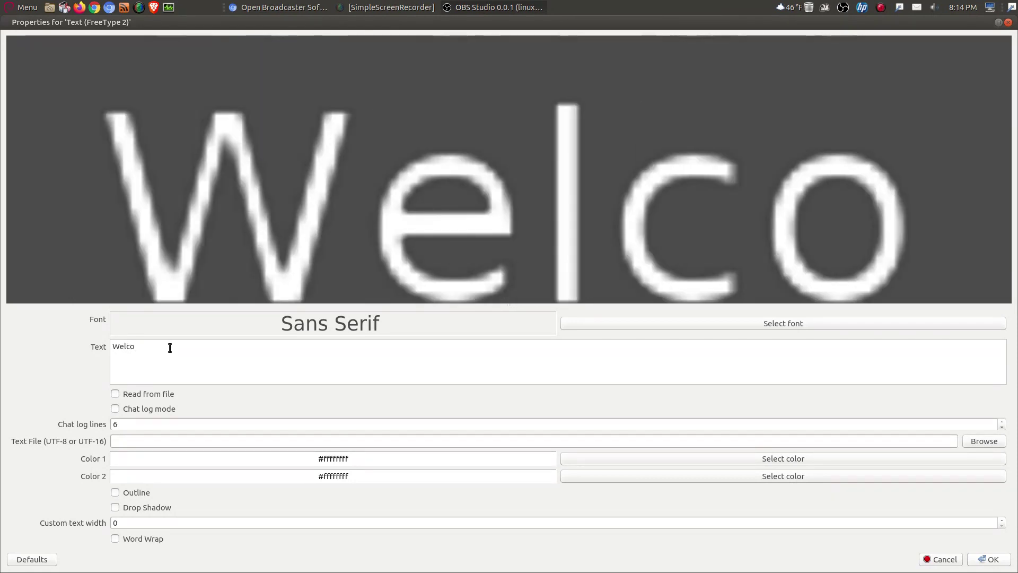
pyautogui.write('me.')
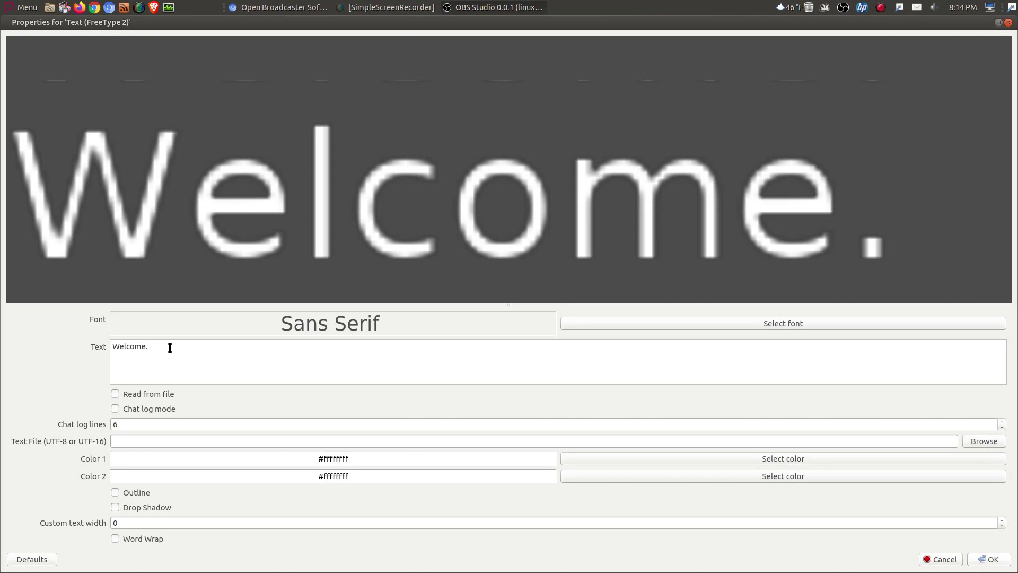
# Step: Add 'Join us on the next LINUX A-TEAM featuring the best of the Linux community.'
pyautogui.write('Jo')
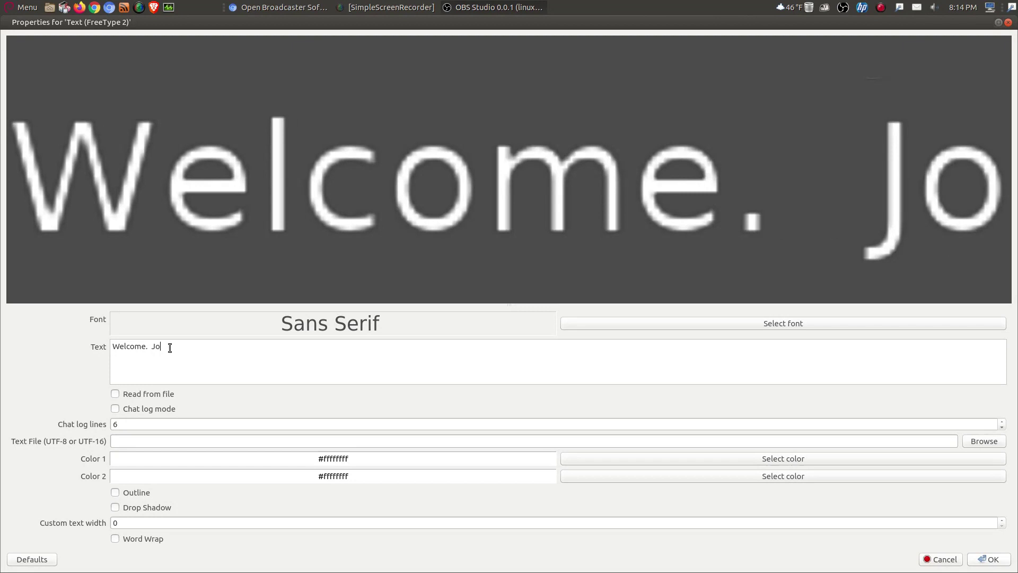
pyautogui.write('in us on the next')
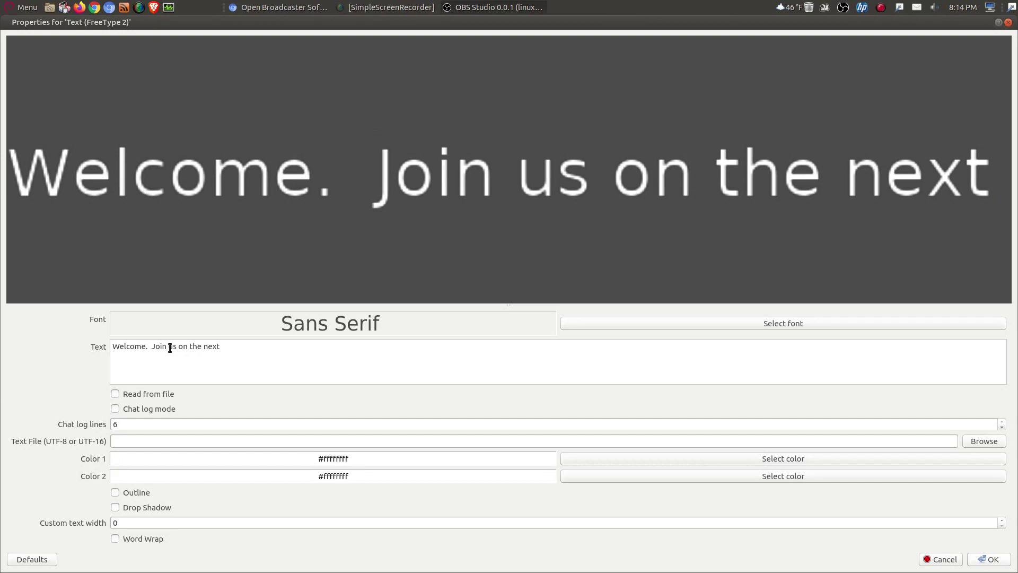
pyautogui.write(' LINUX A-')
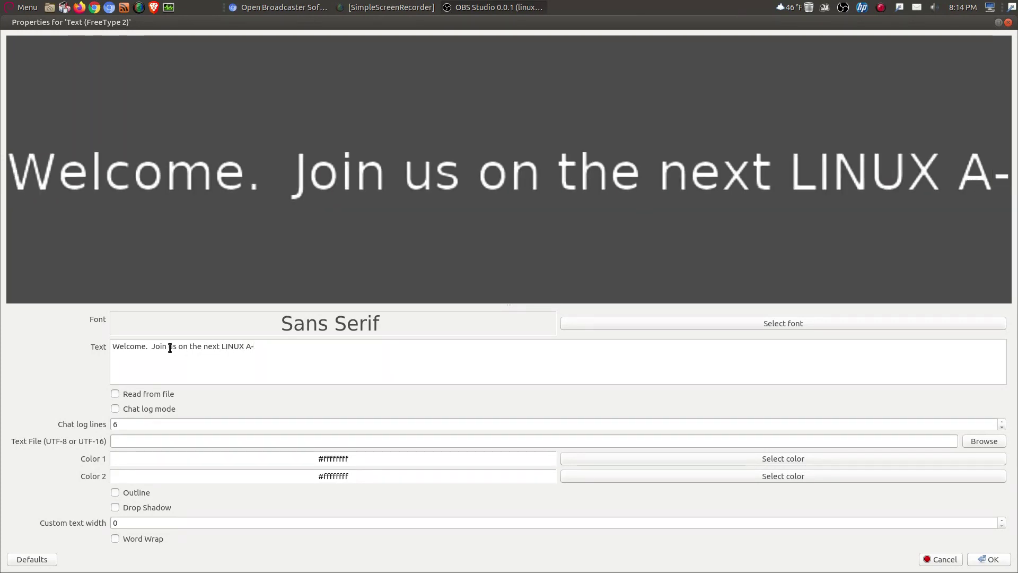
pyautogui.write('TEAM ')
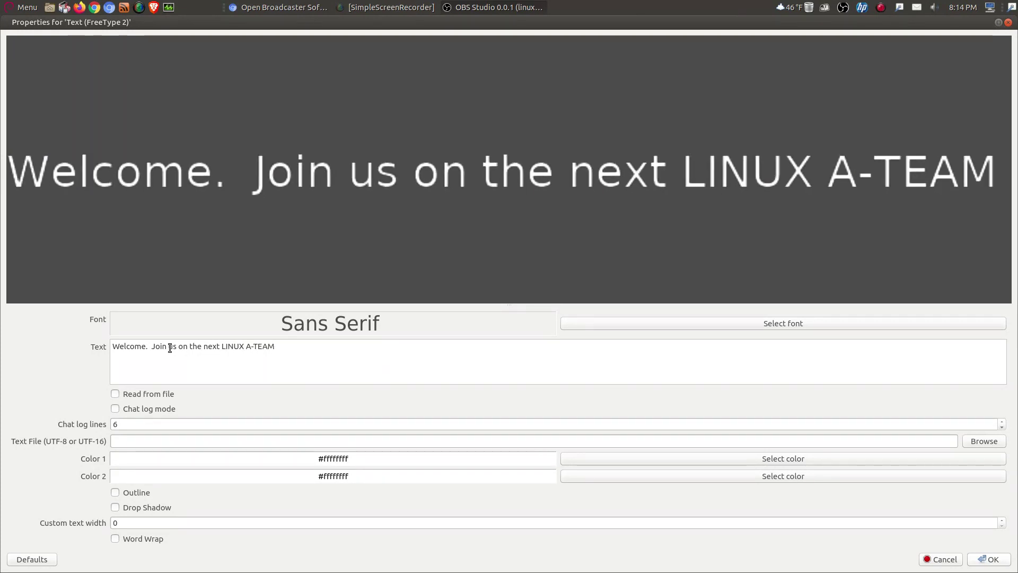
pyautogui.write('feat')
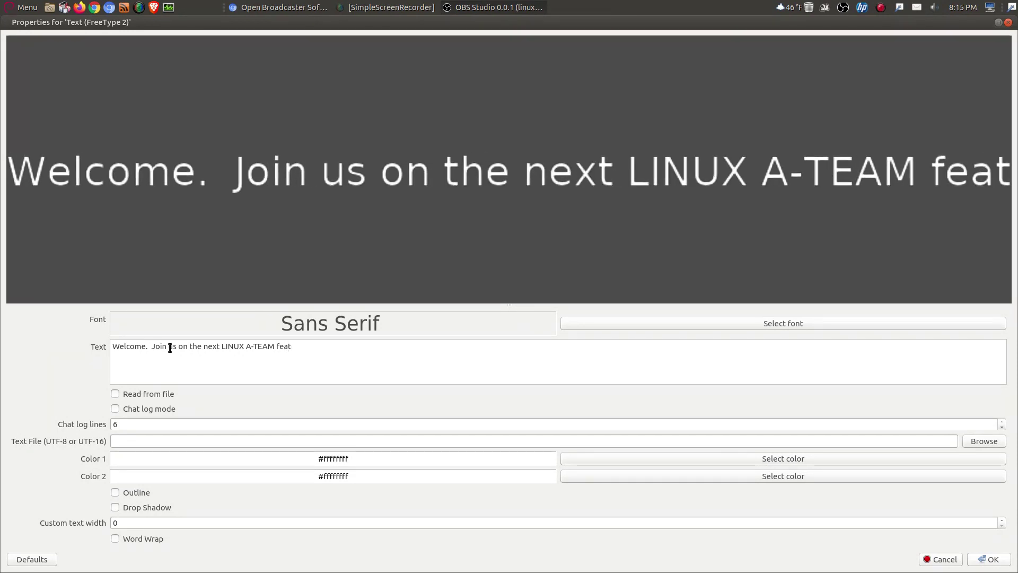
pyautogui.write('uring the best')
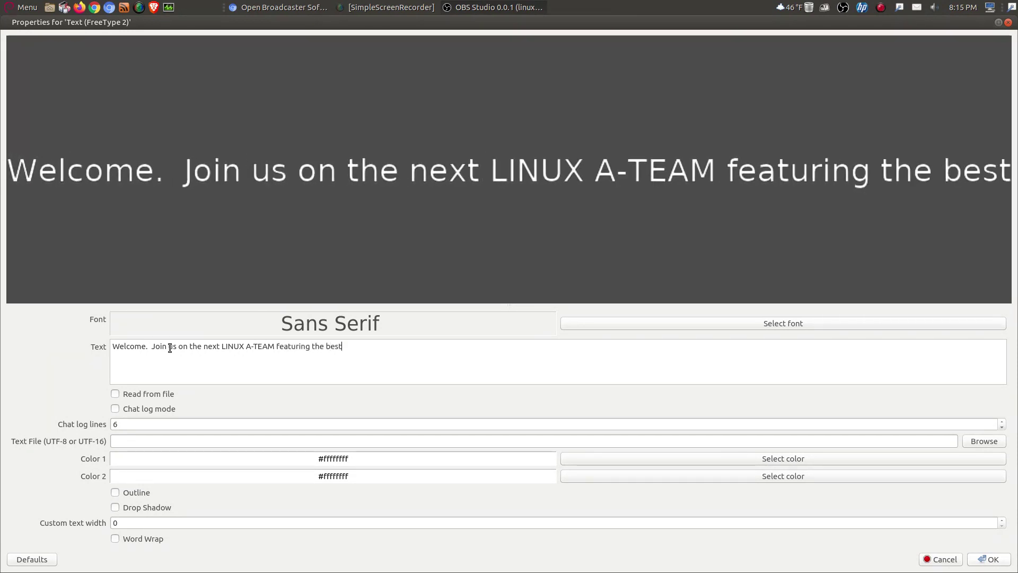
pyautogui.press('BackSpace')
pyautogui.press('BackSpace')
pyautogui.press('BackSpace')
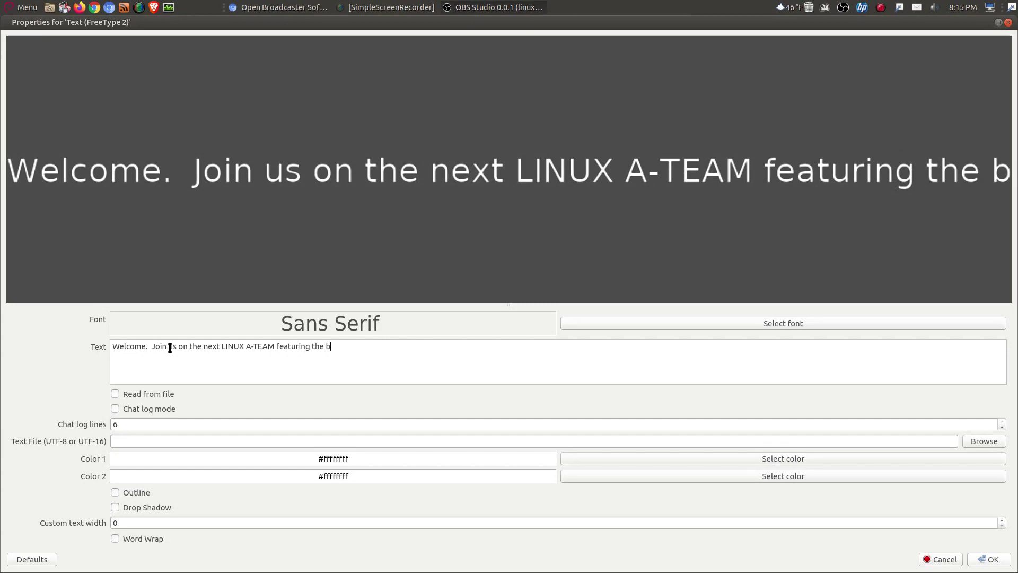
pyautogui.write('est of hte')
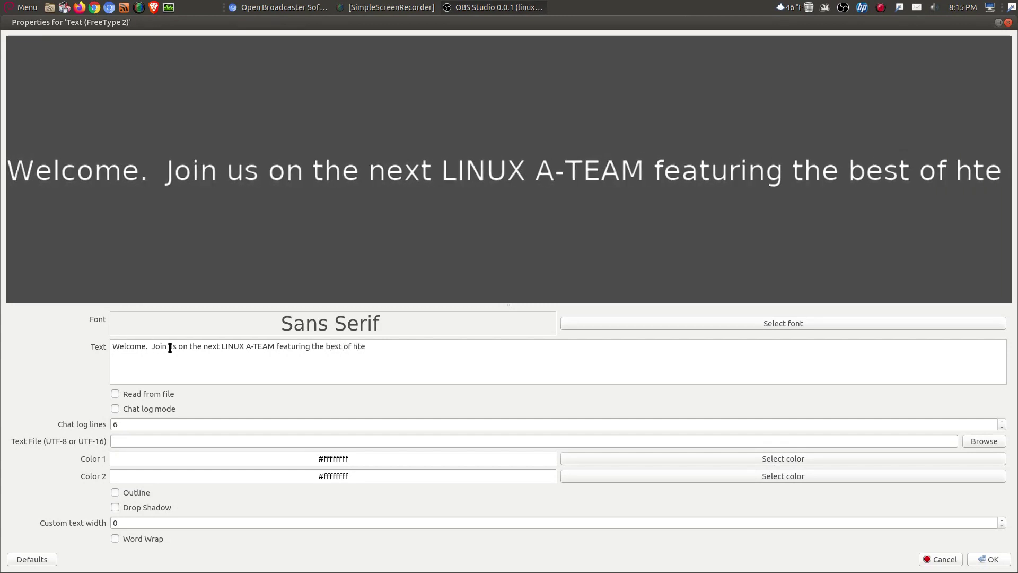
pyautogui.press('BackSpace')
pyautogui.press('BackSpace')
pyautogui.press('BackSpace')
pyautogui.write('the Linux')
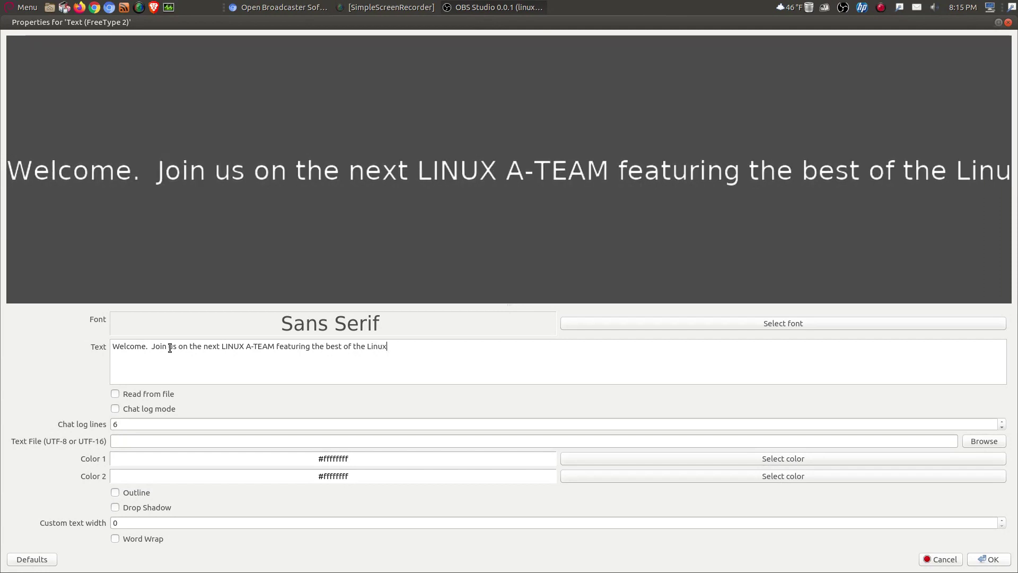
pyautogui.write(' commu')
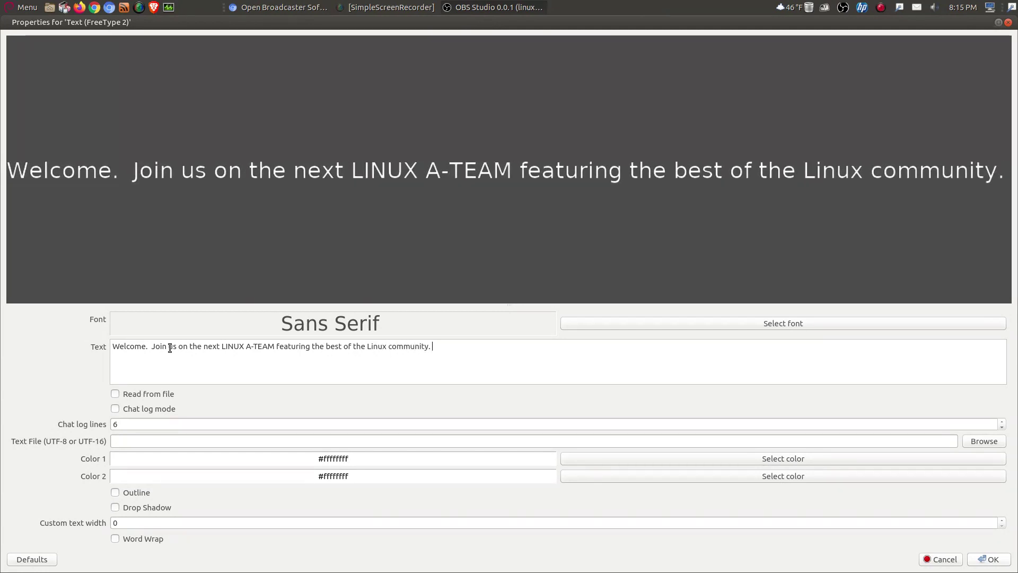
pyautogui.write('nity.')
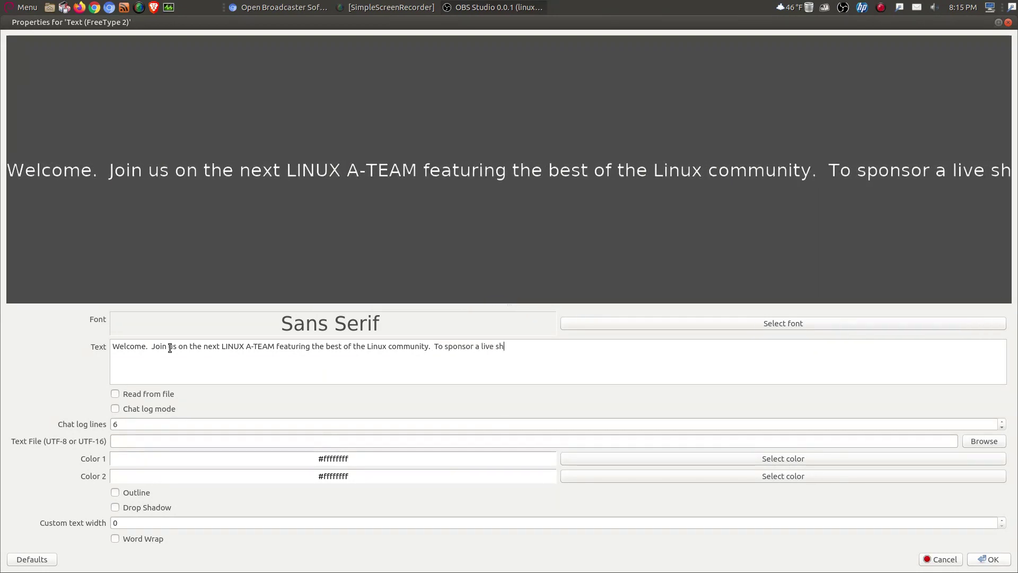
# Step: End the message with a sponsorship line and the contact e-mail address
pyautogui.write('ow send')
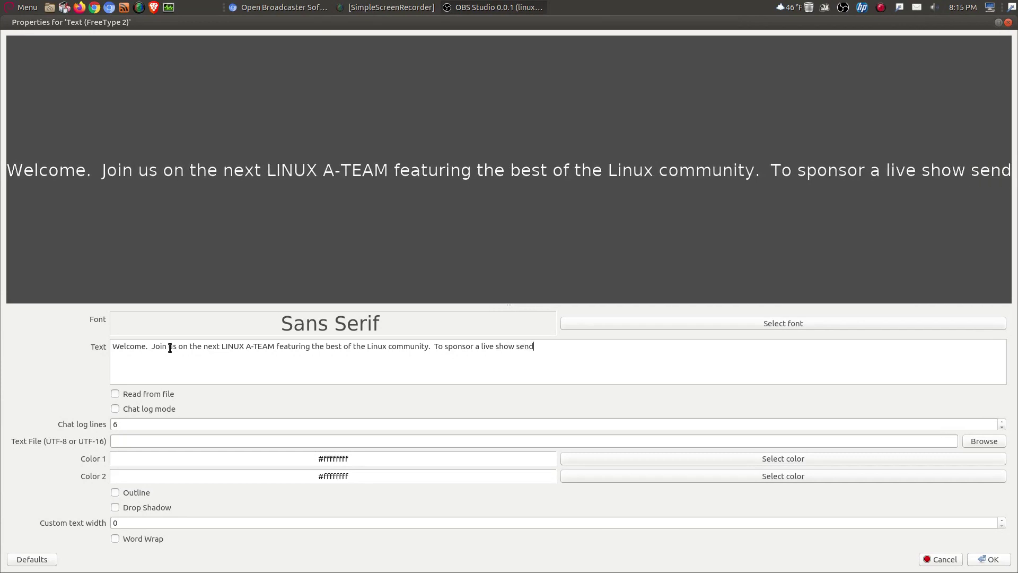
pyautogui.write(' email')
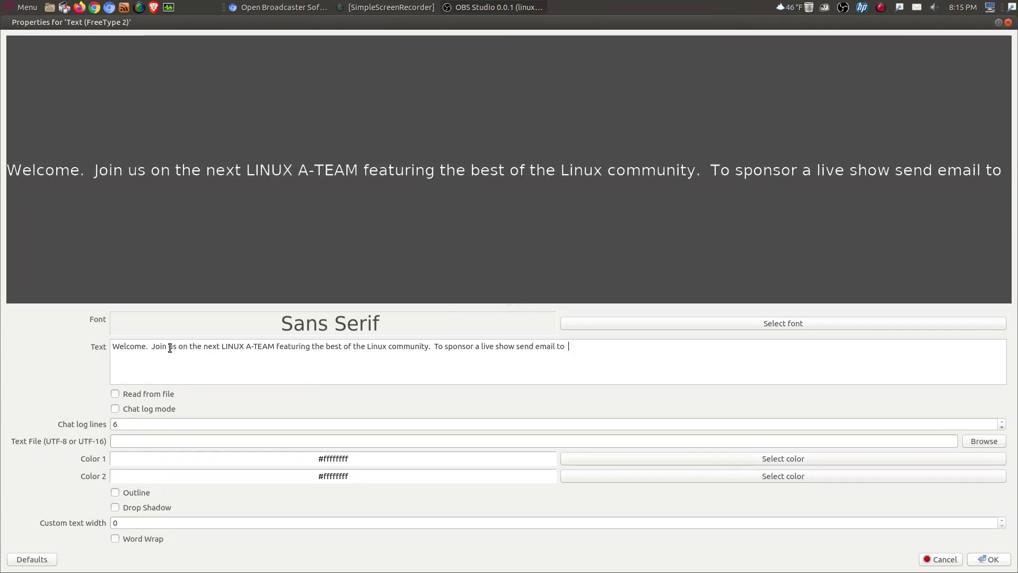
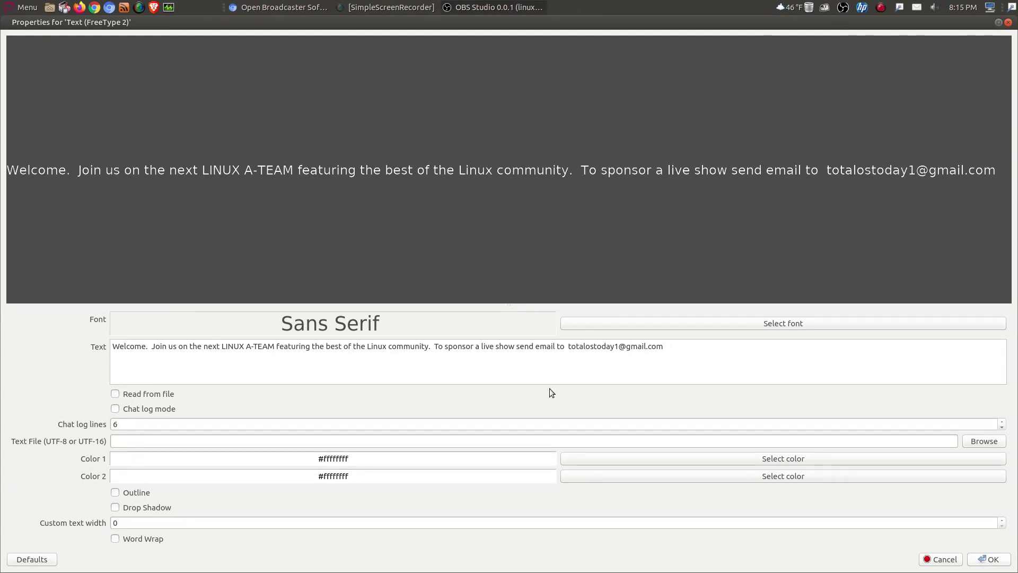
# Step: Make the banner font bold DejaVu Sans
pyautogui.click(835, 325)
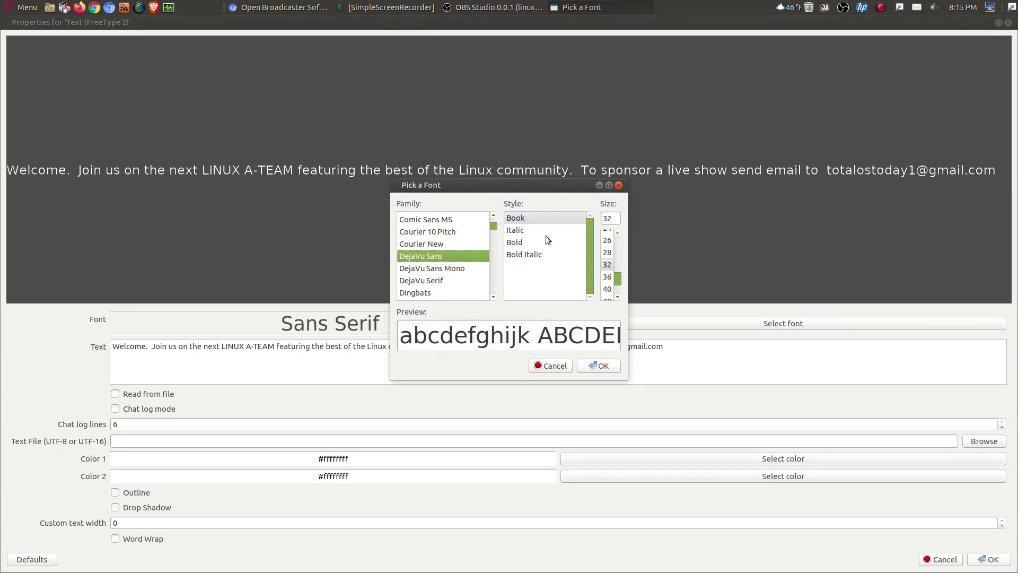
pyautogui.click(520, 243)
pyautogui.click(601, 365)
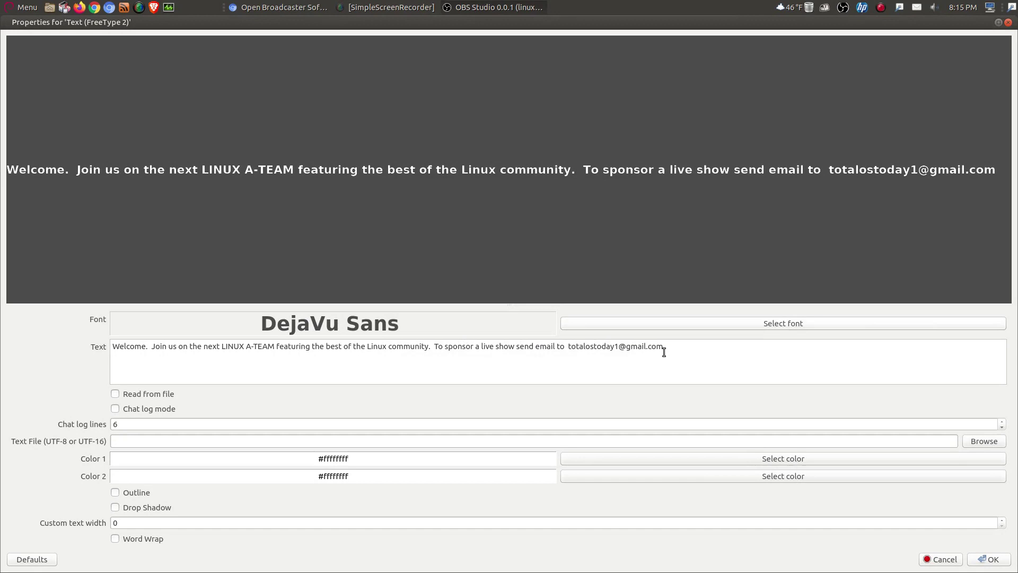
# Step: Set the text gradient to orange Color 1 #fff4a530 and yellow Color 2 #ffd9d83d
pyautogui.click(825, 459)
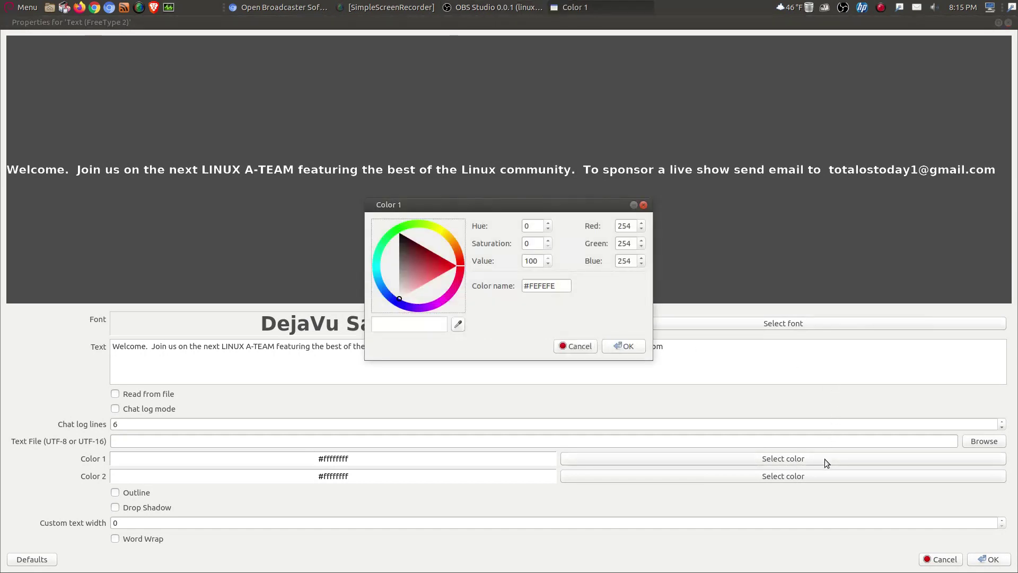
pyautogui.click(453, 241)
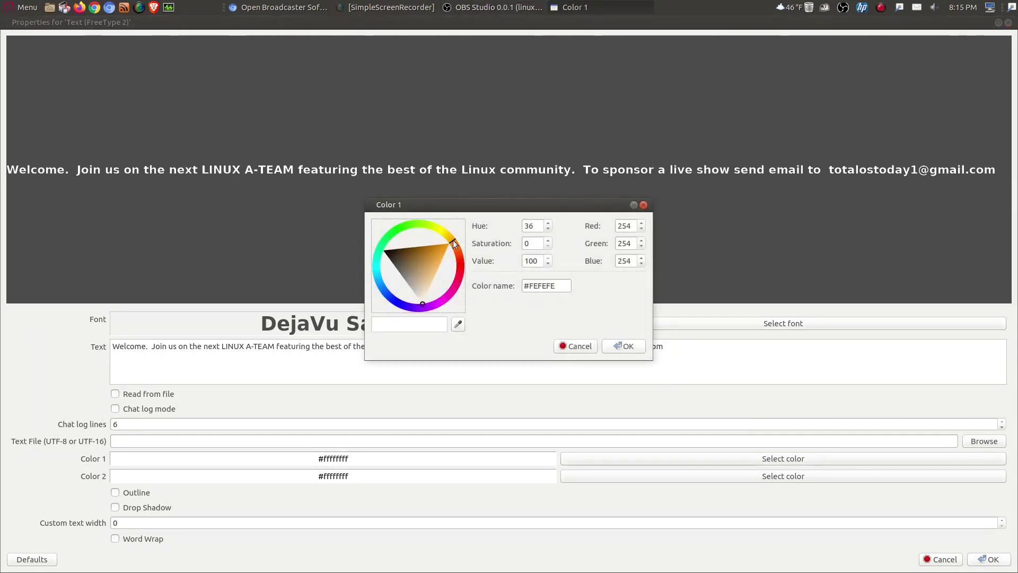
pyautogui.click(440, 255)
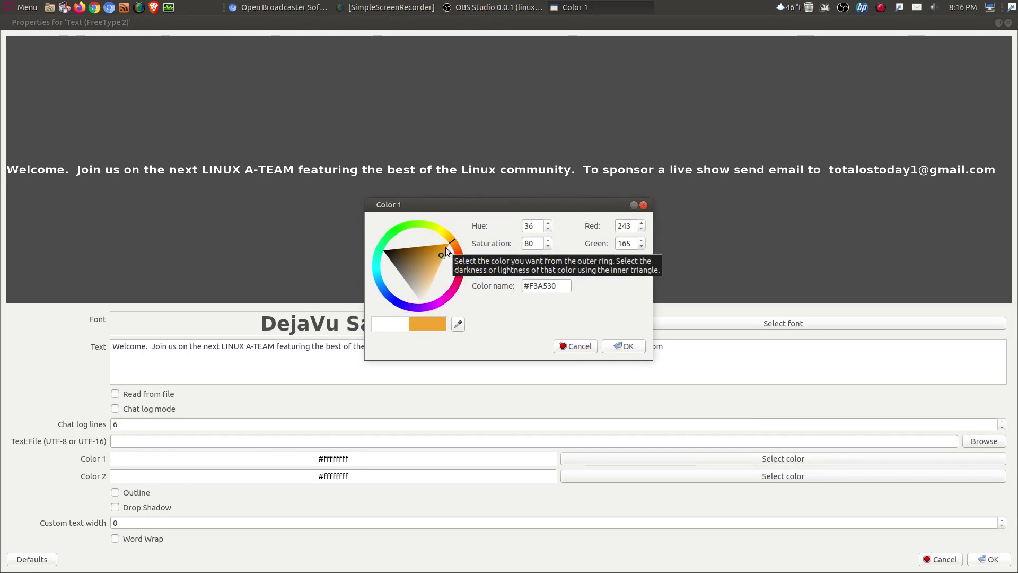
pyautogui.click(623, 345)
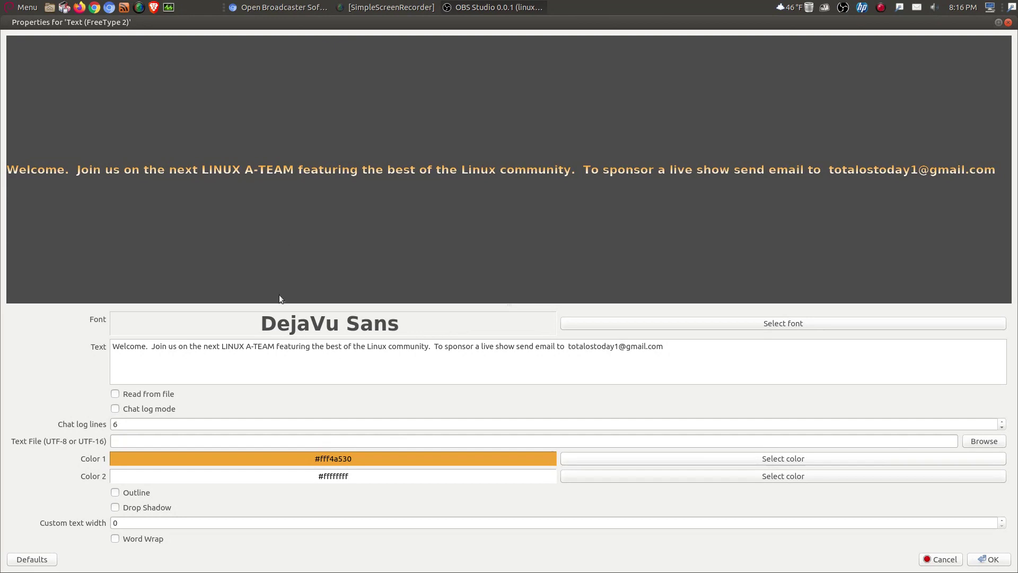
pyautogui.click(755, 477)
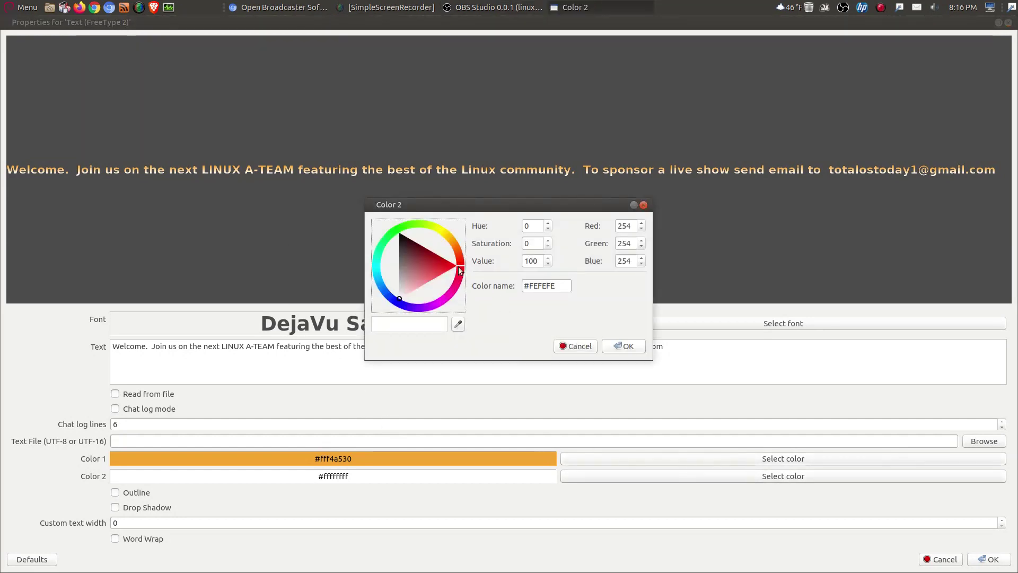
pyautogui.click(447, 238)
pyautogui.click(431, 256)
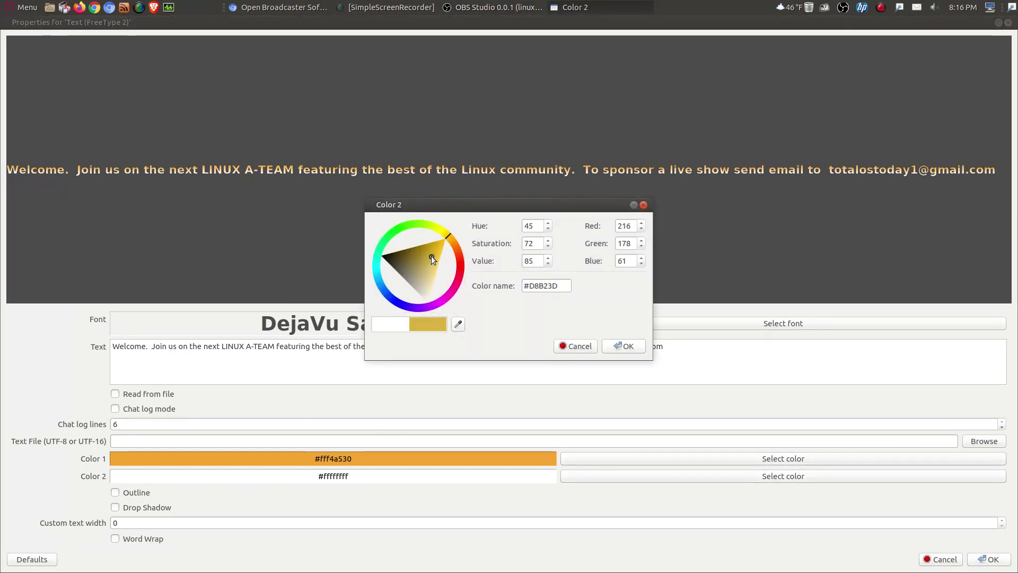
pyautogui.click(439, 234)
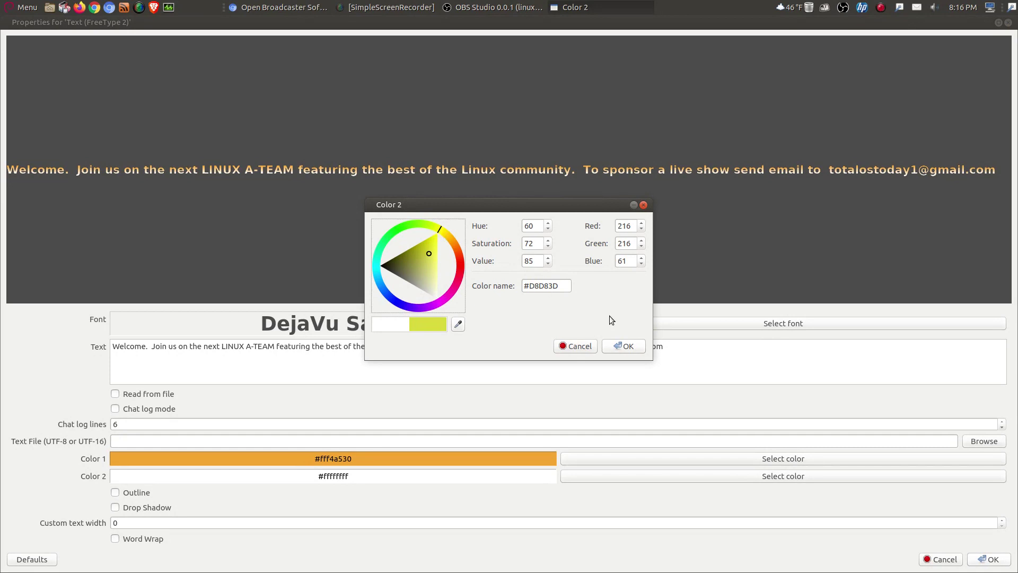
pyautogui.click(622, 346)
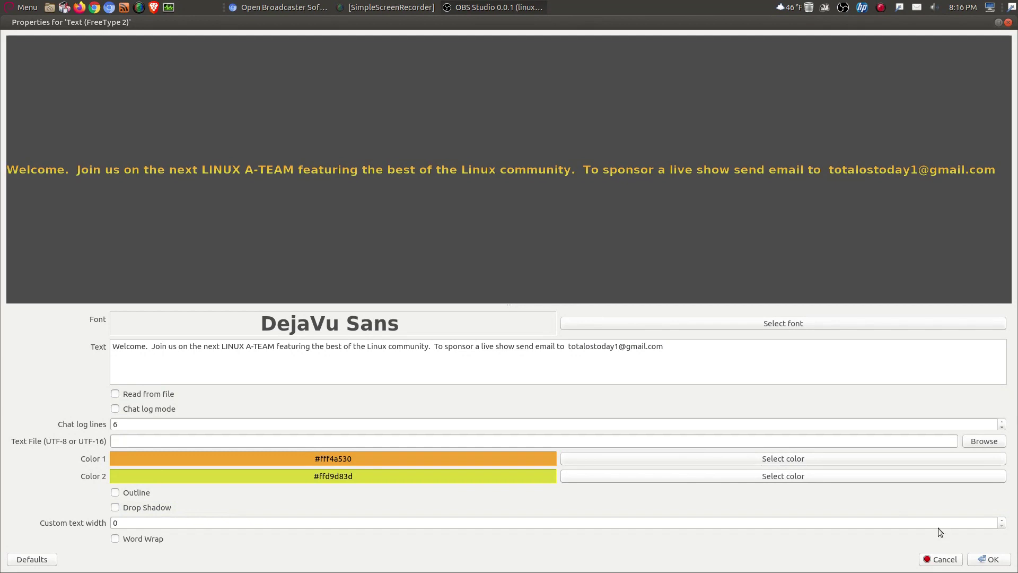
# Step: Apply the text settings and align the gradient banner with the canvas's bottom edge
pyautogui.click(987, 558)
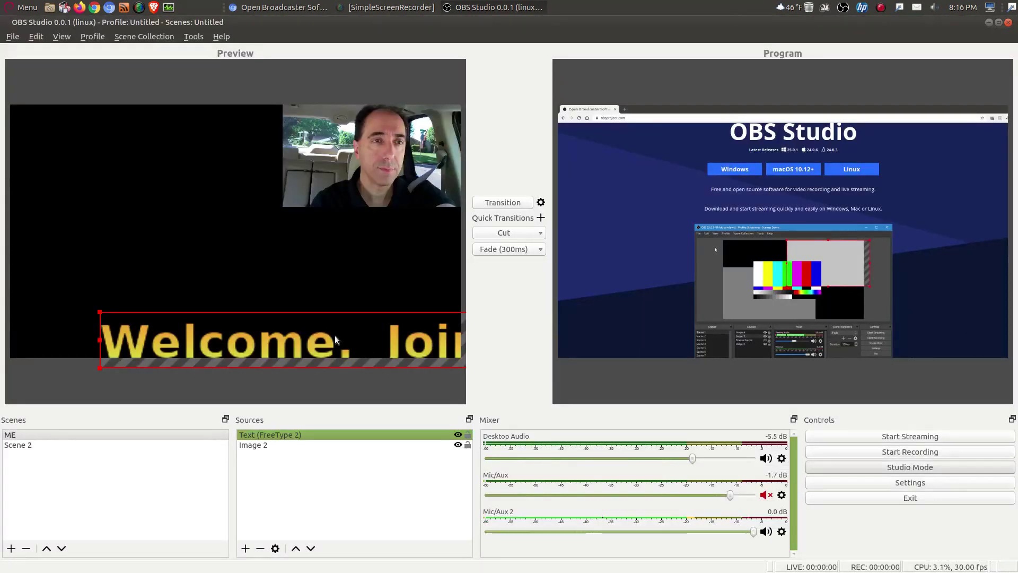
pyautogui.moveTo(335, 335); pyautogui.dragTo(285, 303)
pyautogui.moveTo(52, 307); pyautogui.dragTo(36, 292)
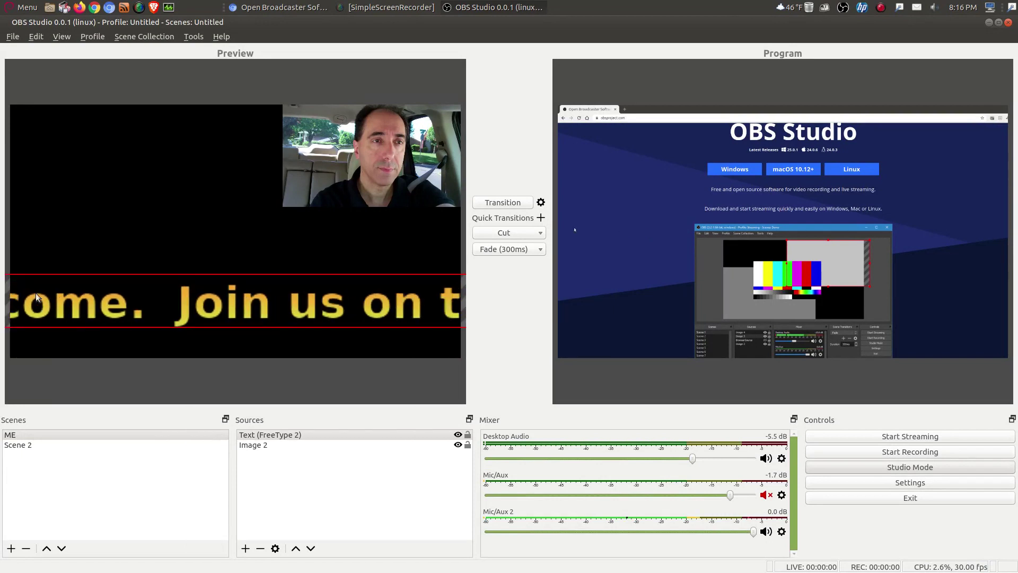
pyautogui.moveTo(367, 304); pyautogui.dragTo(141, 307)
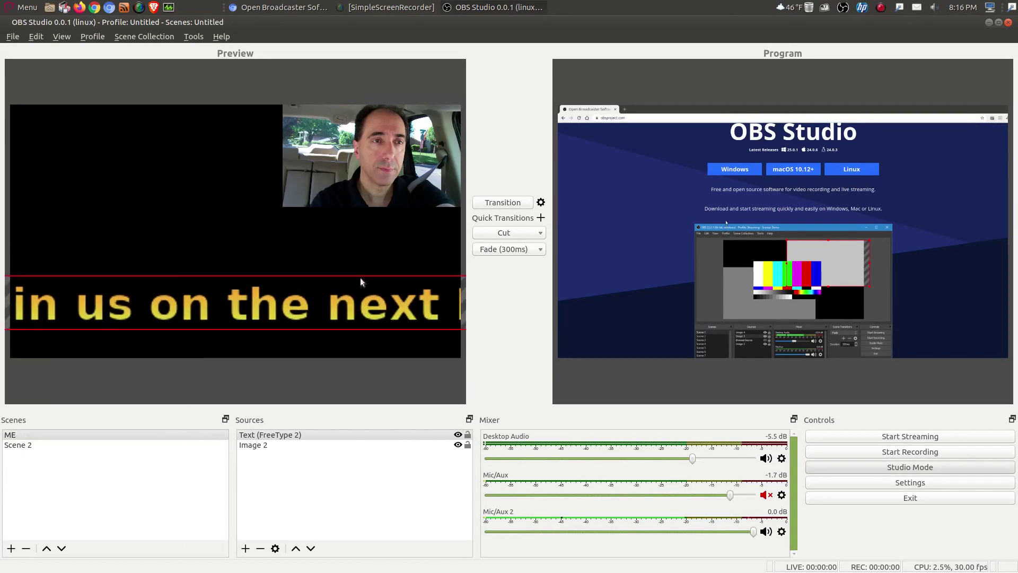
pyautogui.moveTo(361, 278); pyautogui.dragTo(84, 286)
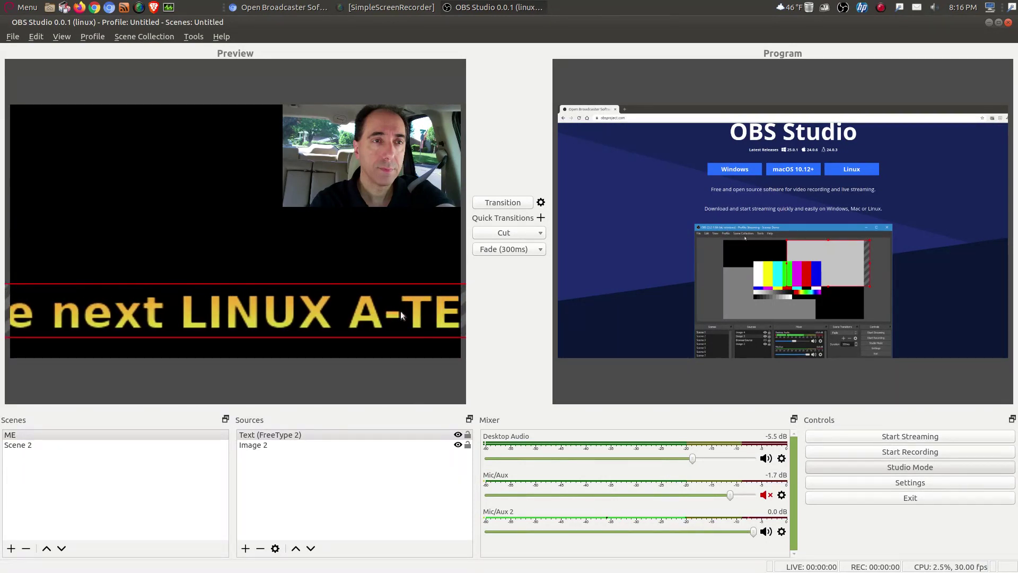
pyautogui.moveTo(399, 310); pyautogui.dragTo(170, 310)
pyautogui.moveTo(457, 312); pyautogui.dragTo(141, 317)
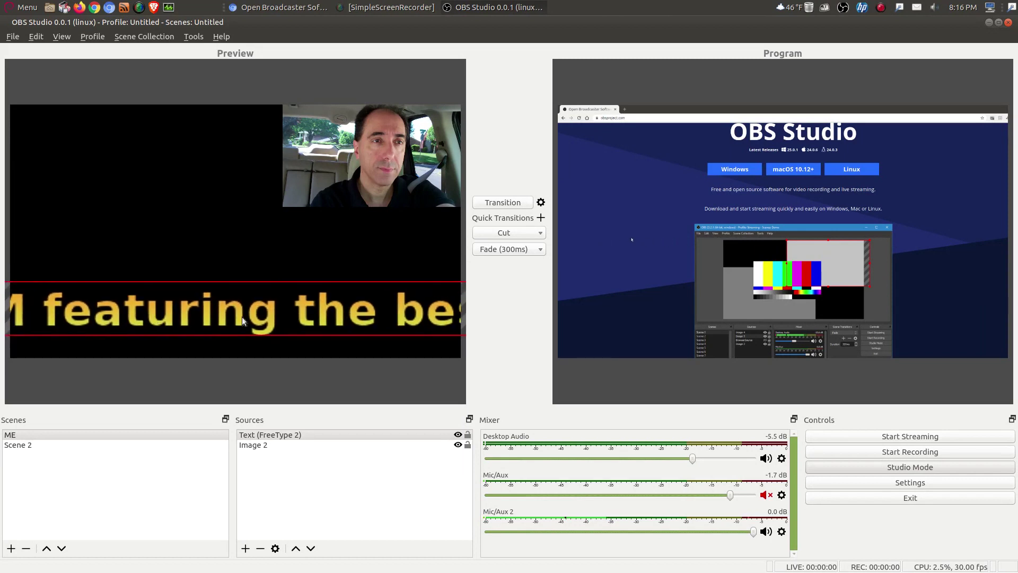
pyautogui.moveTo(371, 313); pyautogui.dragTo(171, 307)
pyautogui.moveTo(324, 309); pyautogui.dragTo(193, 309)
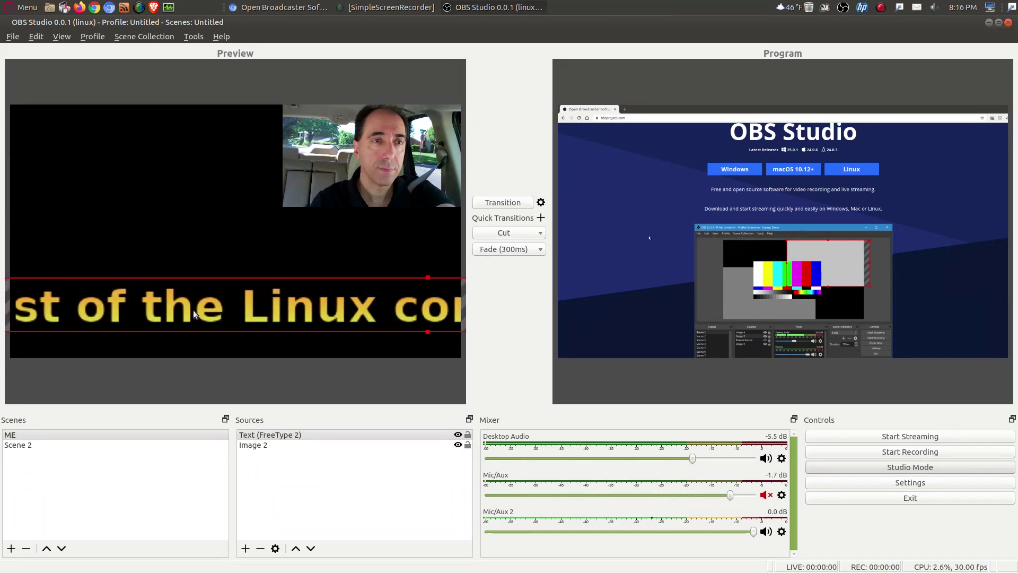
pyautogui.moveTo(433, 310); pyautogui.dragTo(403, 298)
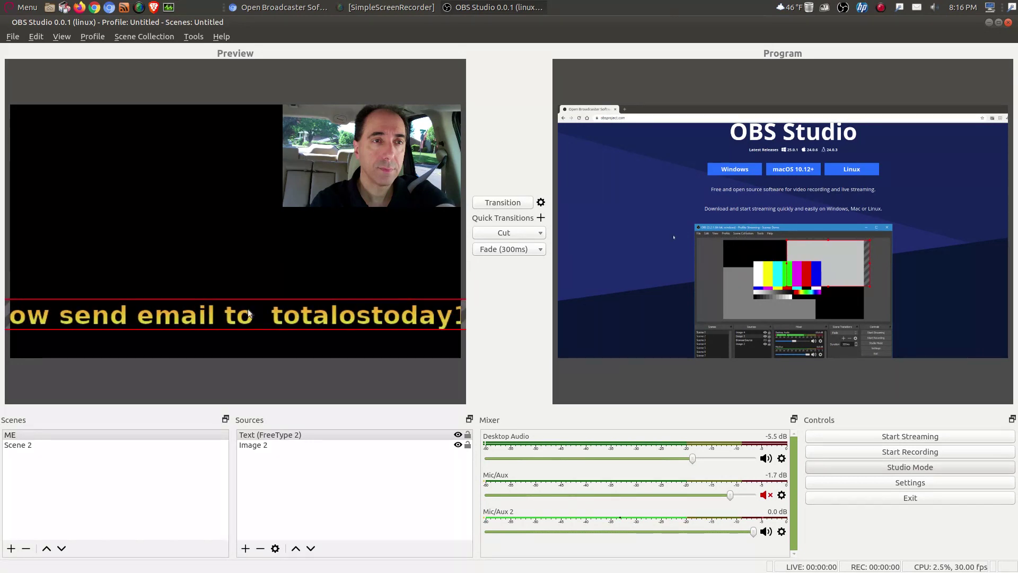
pyautogui.moveTo(248, 313); pyautogui.dragTo(276, 342)
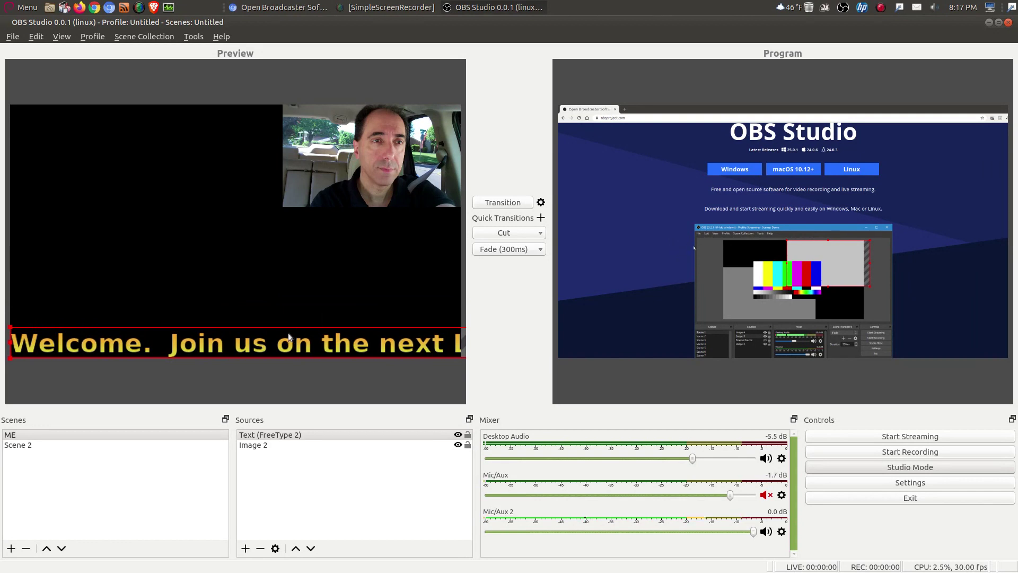
pyautogui.moveTo(288, 332); pyautogui.dragTo(268, 342)
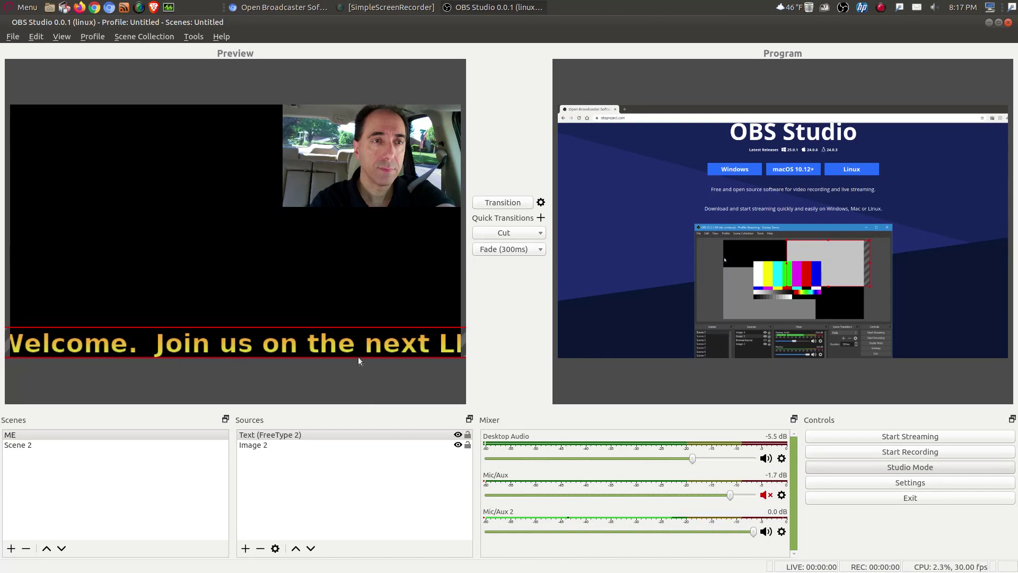
# Step: Set the text's Scroll filter to horizontal speed 65 and vertical speed 0
pyautogui.rightClick(256, 434)
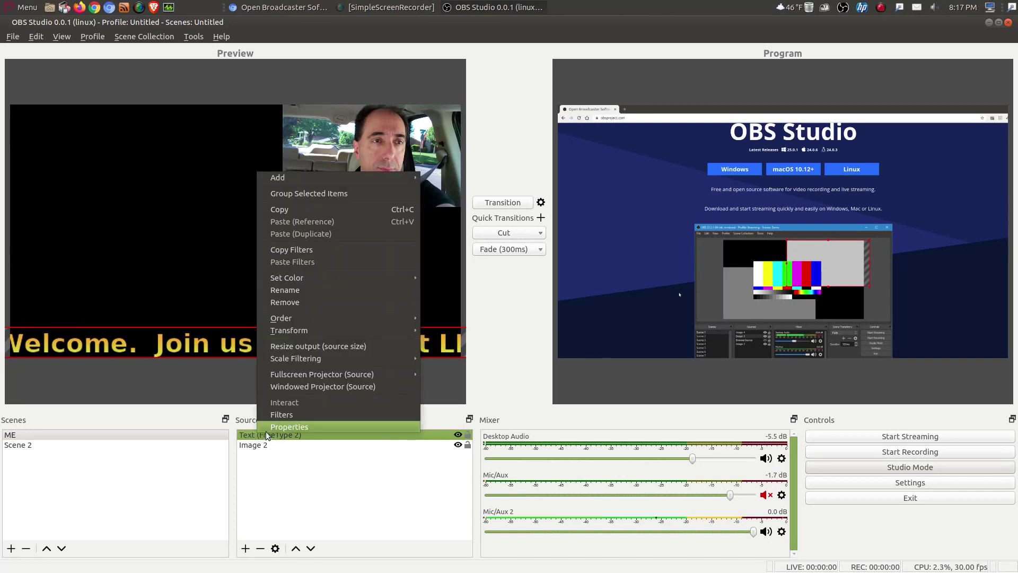
pyautogui.click(279, 418)
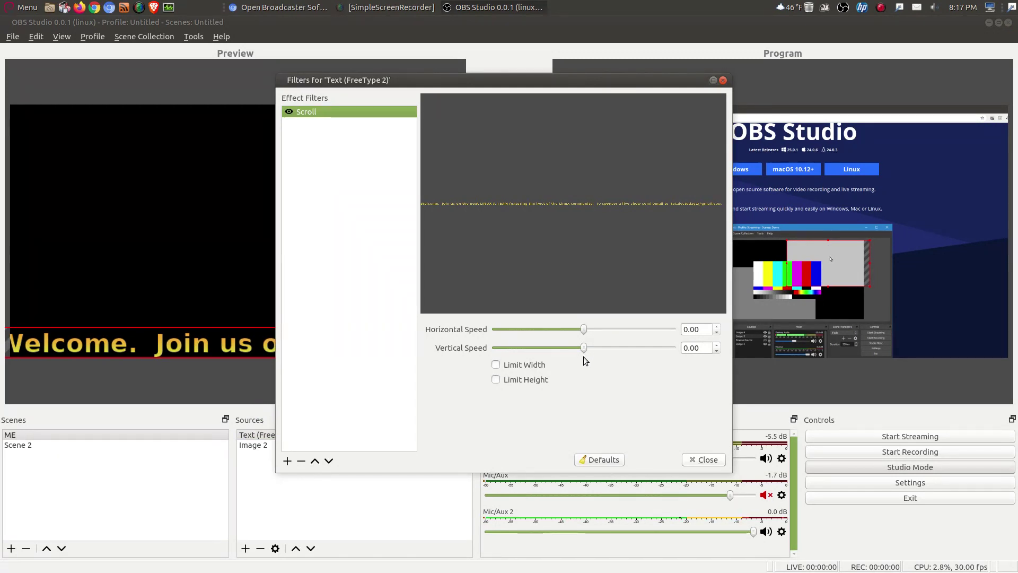
pyautogui.moveTo(582, 348); pyautogui.dragTo(599, 350)
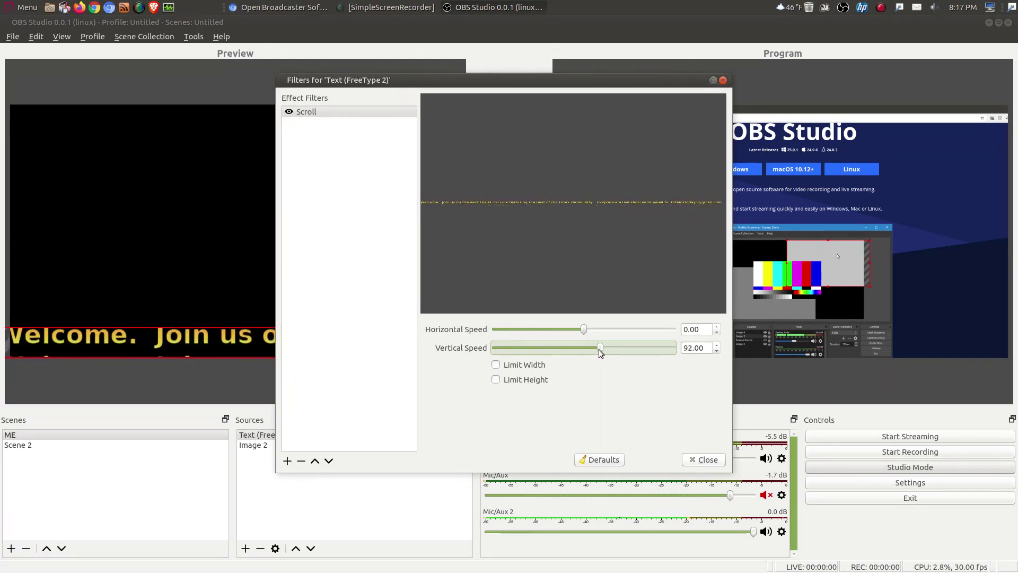
pyautogui.moveTo(599, 349); pyautogui.dragTo(596, 332)
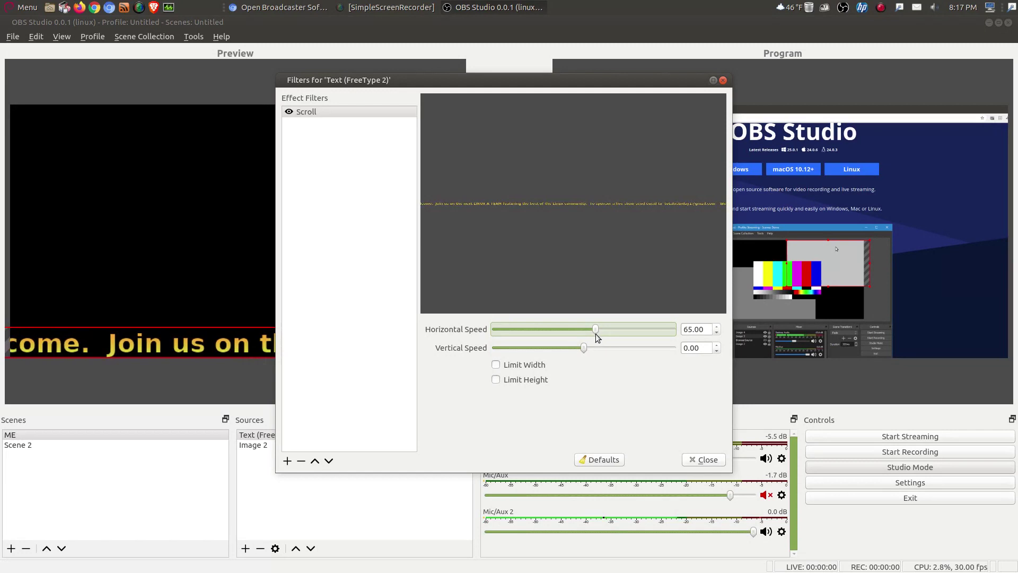
pyautogui.click(709, 460)
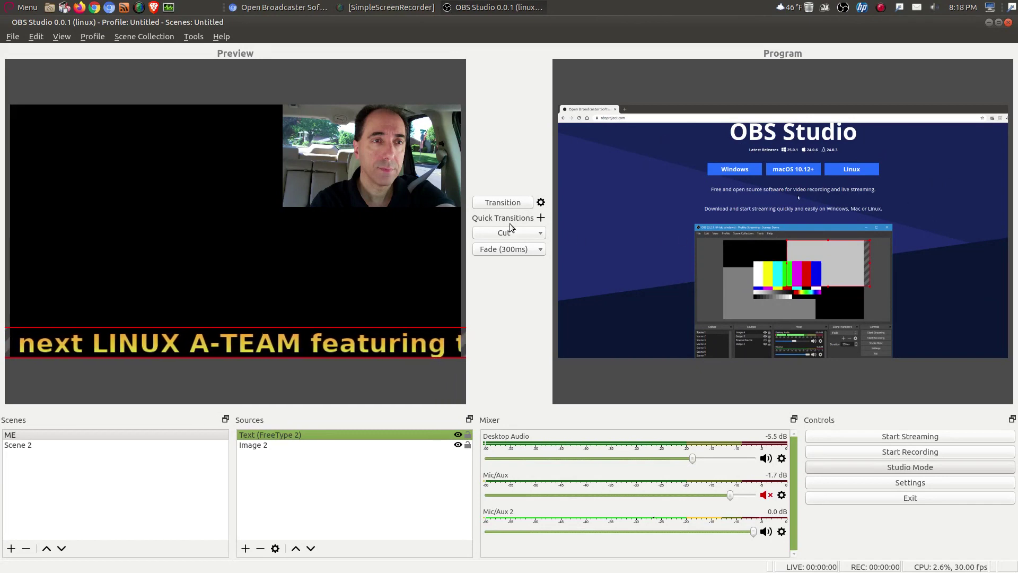
# Step: Transition the ME scene with the scrolling banner to Program
pyautogui.click(503, 203)
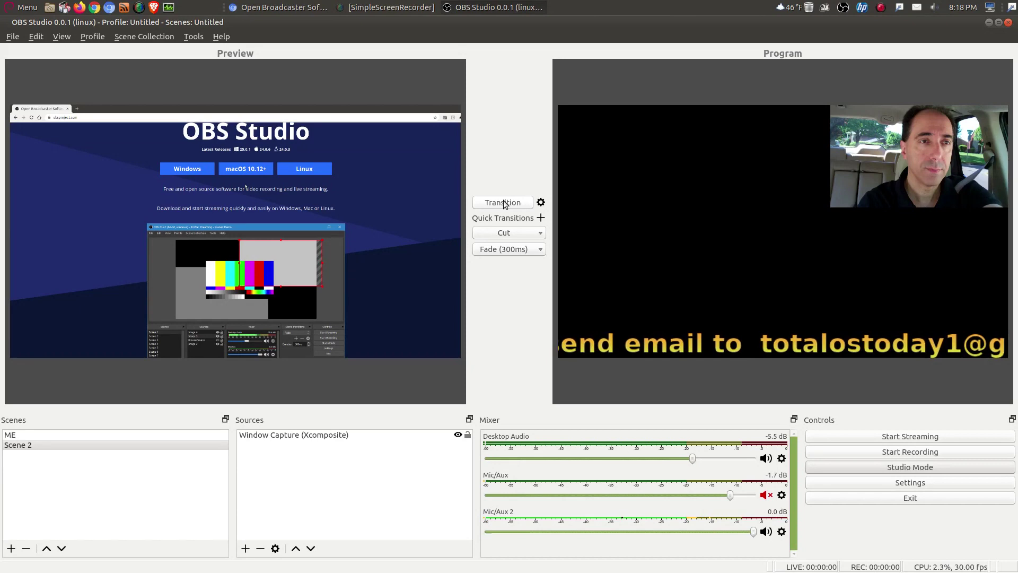
# Step: Bring Chromium forward from the dock and minimize it to reveal the desktop
pyautogui.moveTo(572, 562)
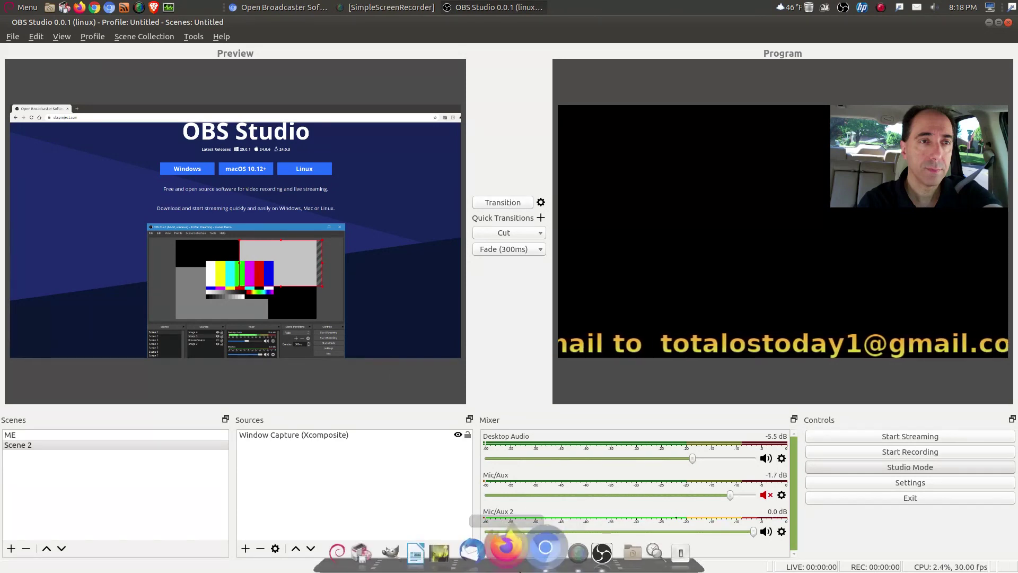
pyautogui.click(521, 550)
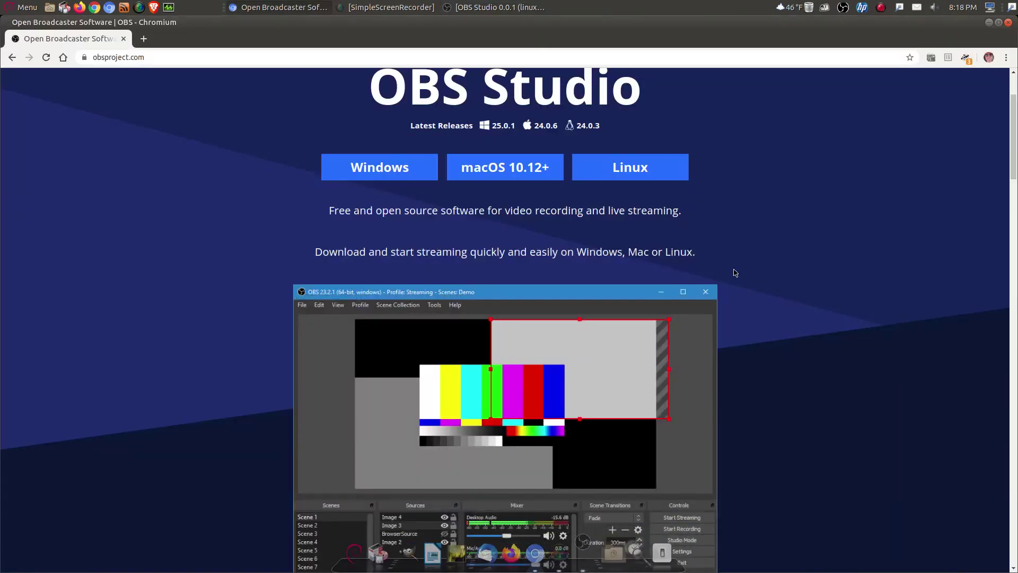
pyautogui.click(989, 23)
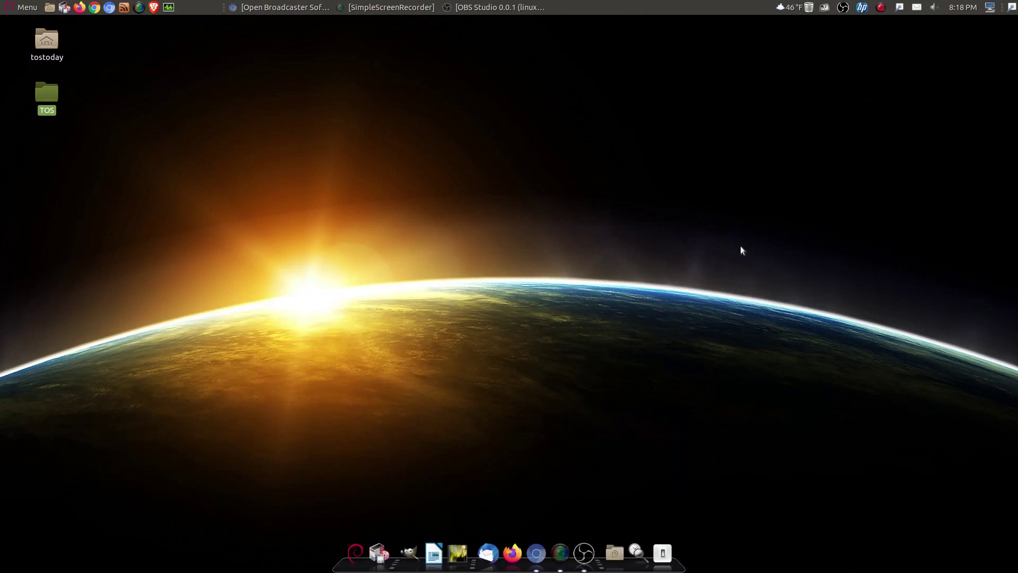